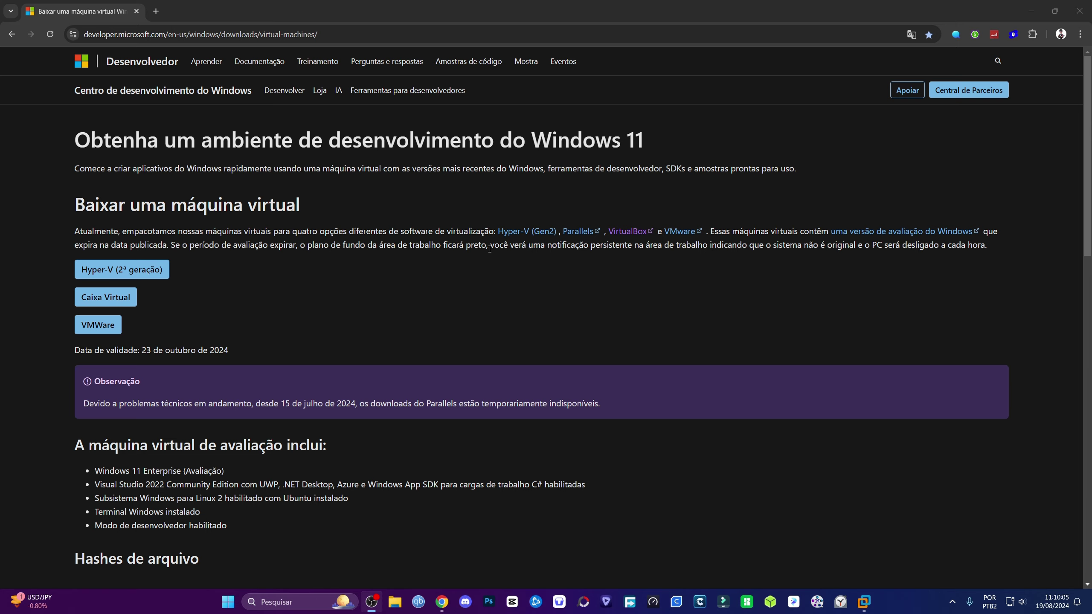
Review the page's virtual machine download options, included software and file hashes section
scroll(502, 224, down, 2)
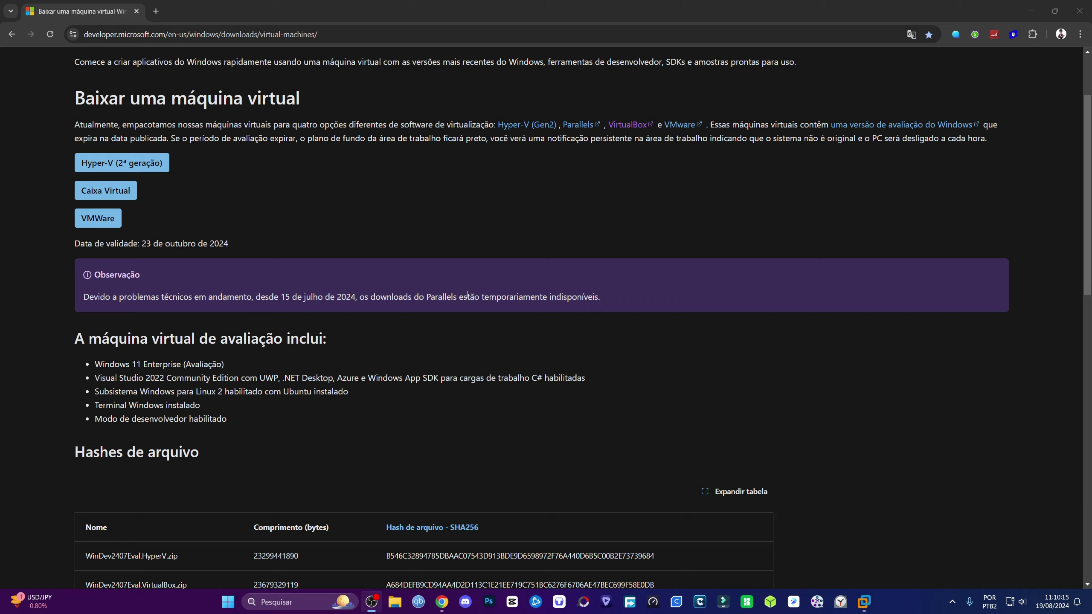
scroll(467, 295, up, 3)
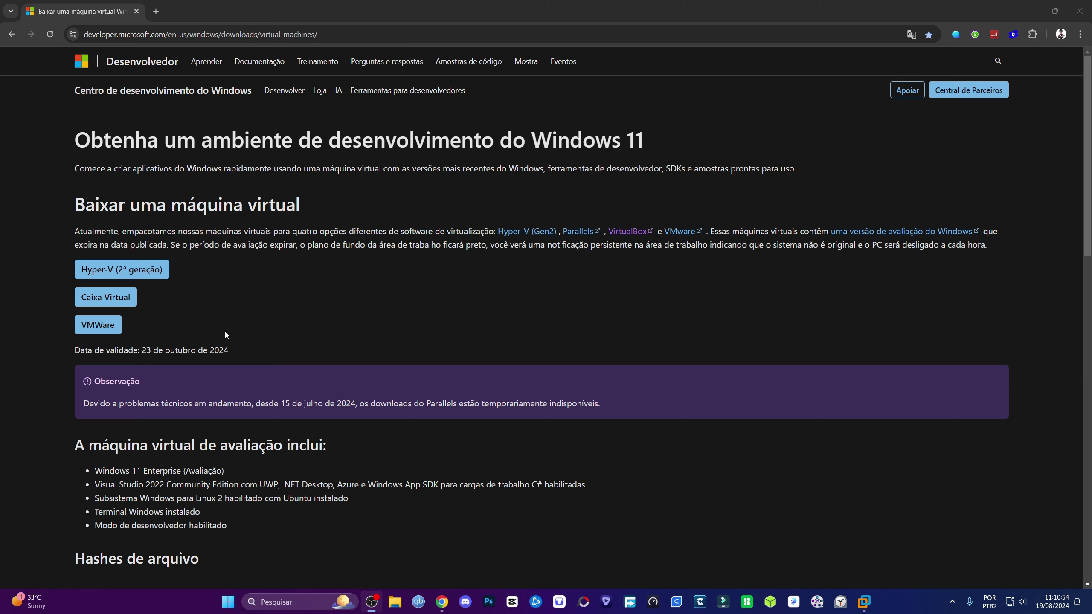
scroll(225, 334, down, 2)
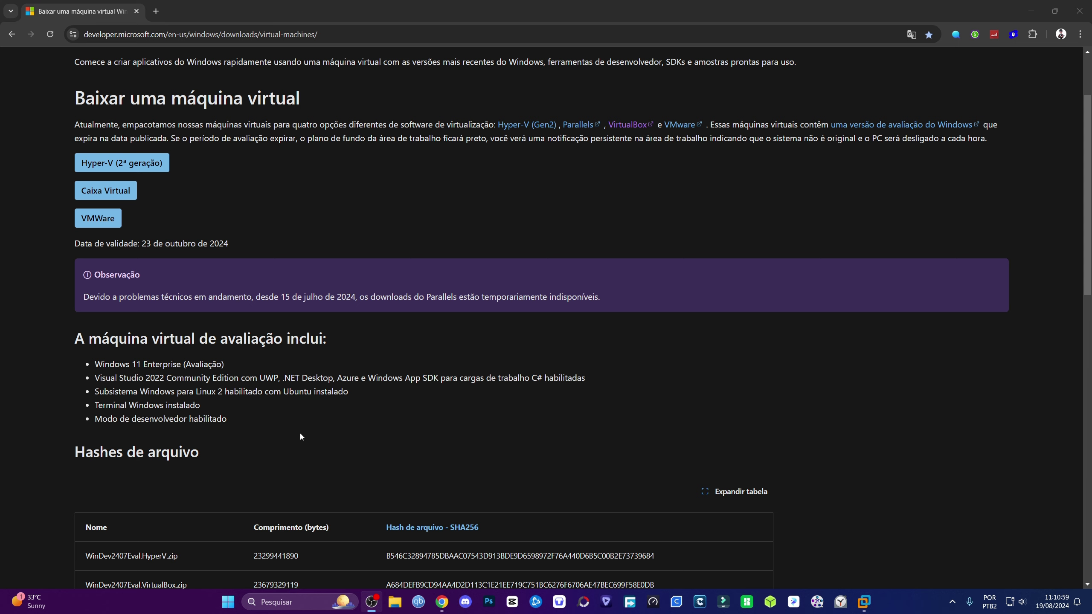
scroll(300, 434, up, 2)
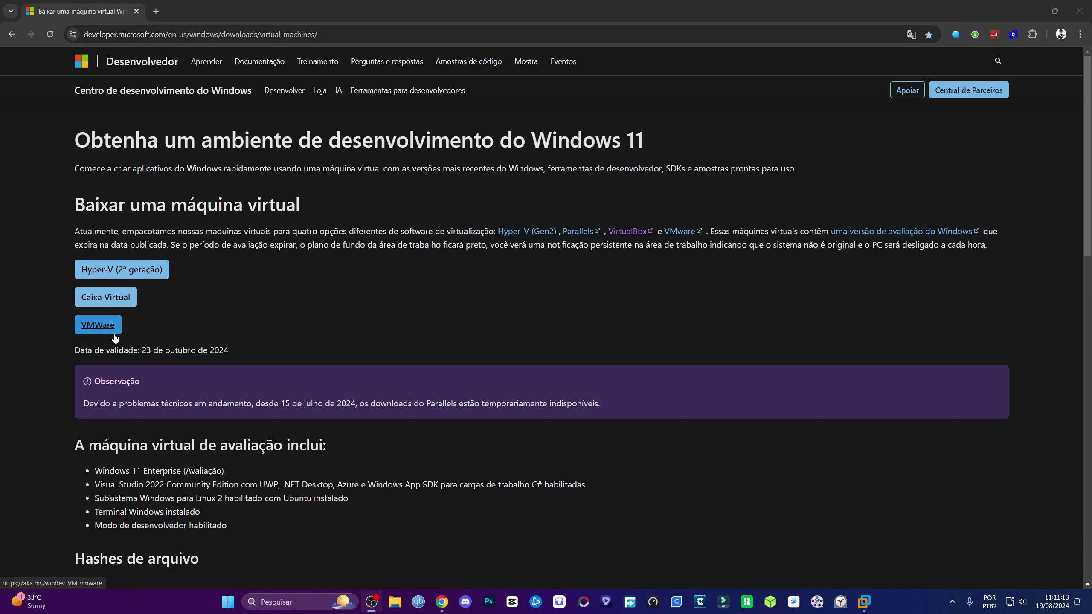
Switch to VMware Workstation to view its home screen, and return to the browser's download page
click(864, 602)
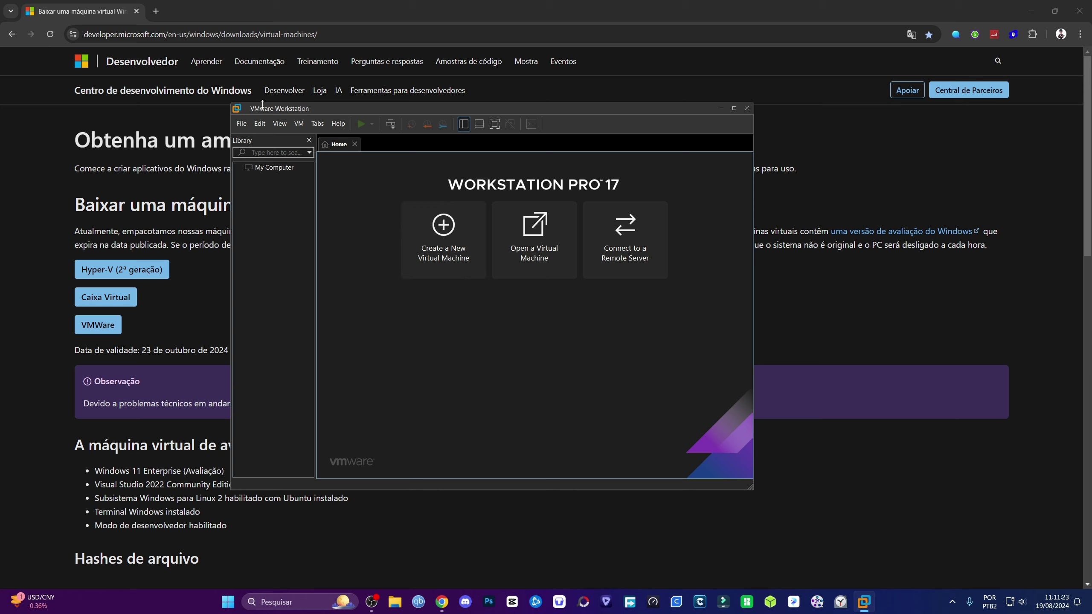
mouse_move(265, 107)
mouse_down()
mouse_move(283, 110)
mouse_move(275, 124)
mouse_up()
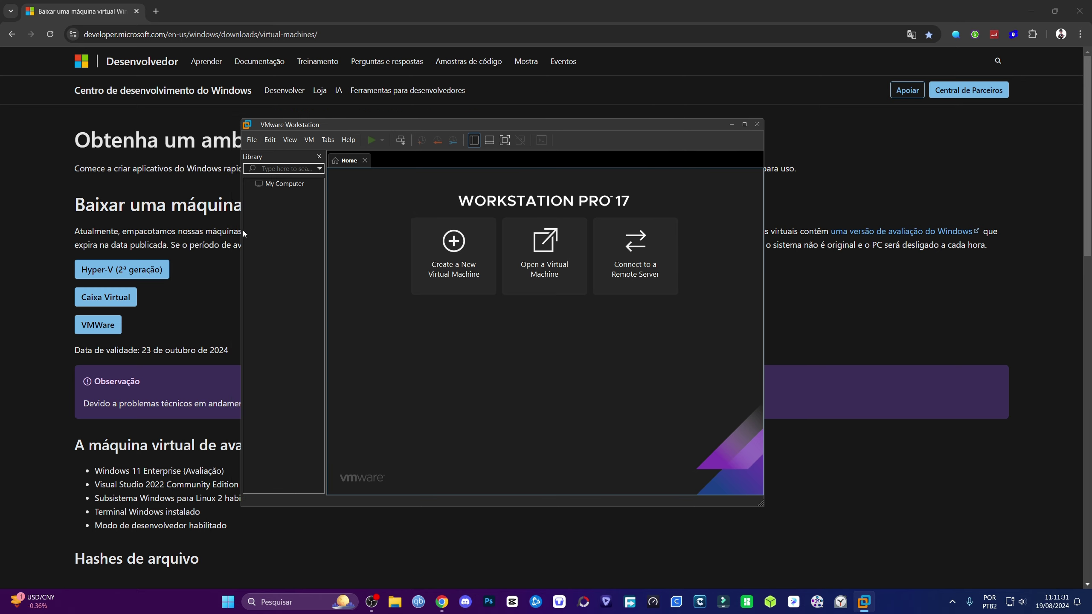
click(227, 292)
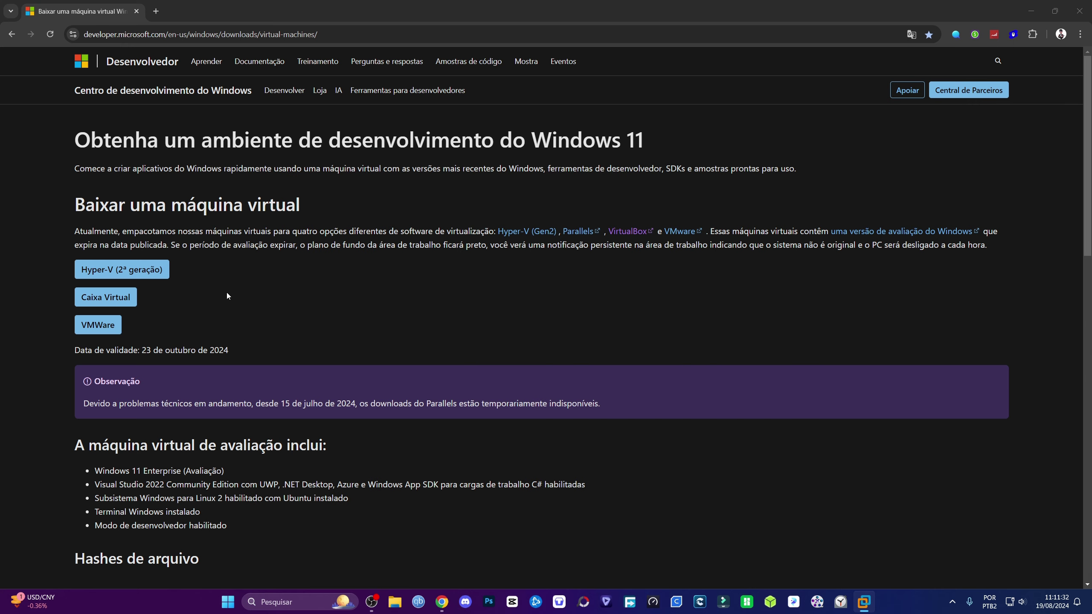
Start downloading the VMWare version of the virtual machine and cancel the duplicate transfer
click(101, 325)
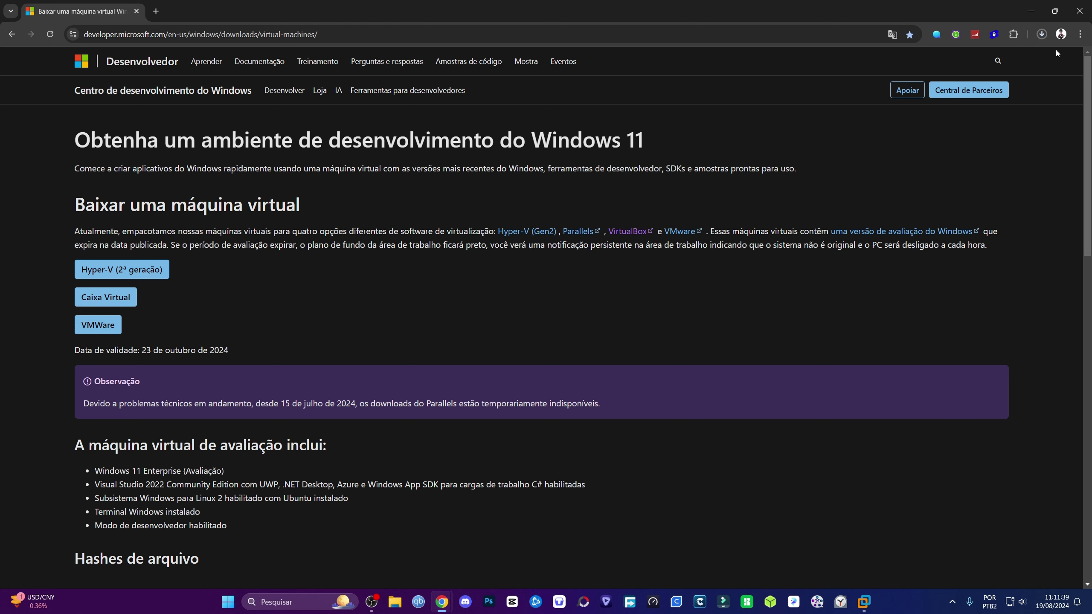
click(1042, 35)
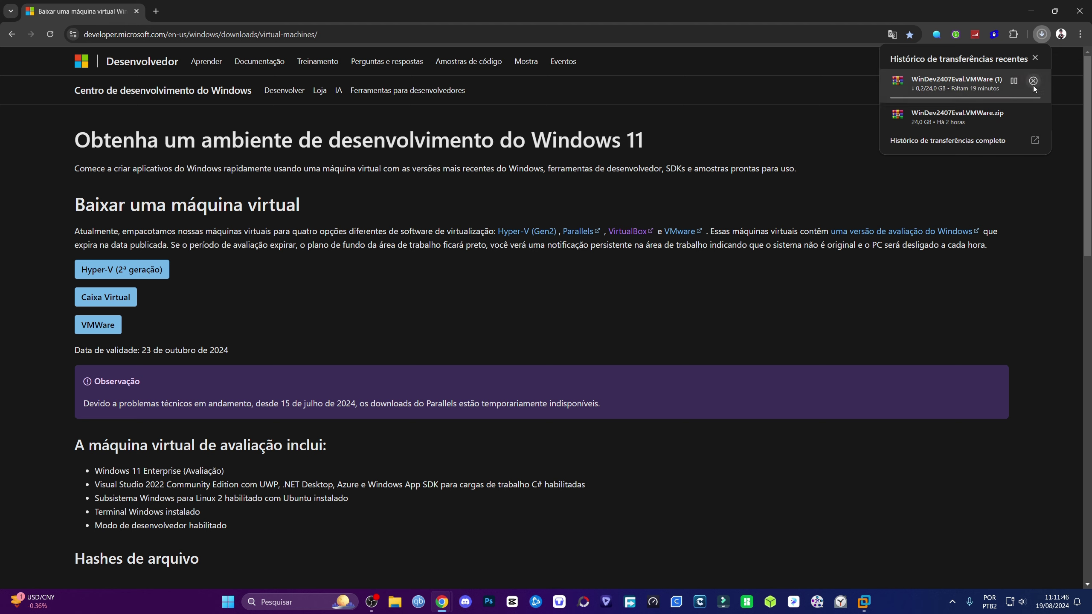
click(1033, 82)
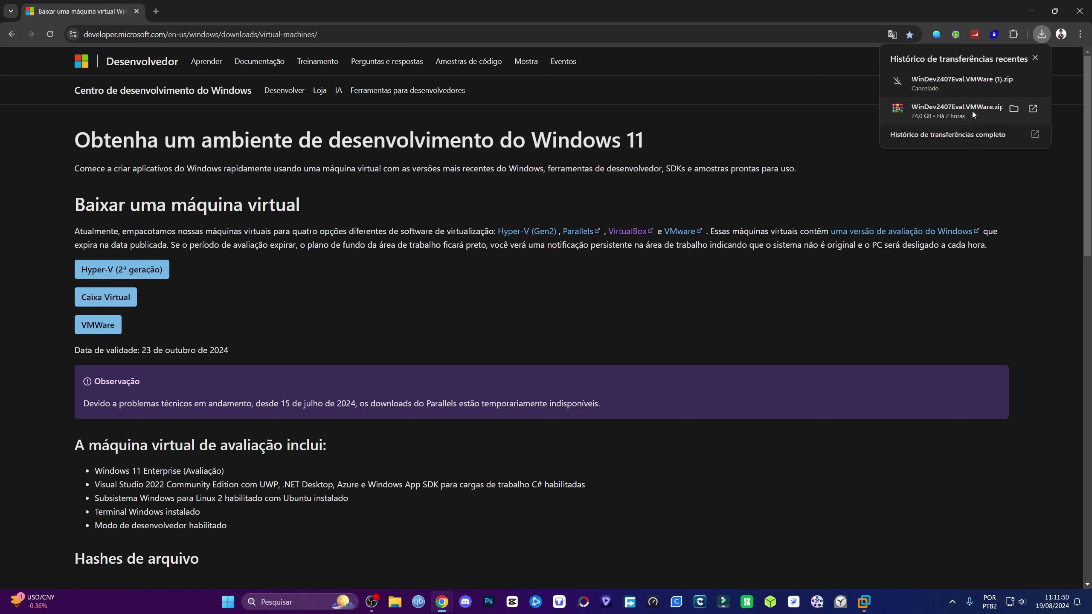
Show the already downloaded WinDev2407Eval.VMWare.zip in its folder and minimize the browser
click(1013, 109)
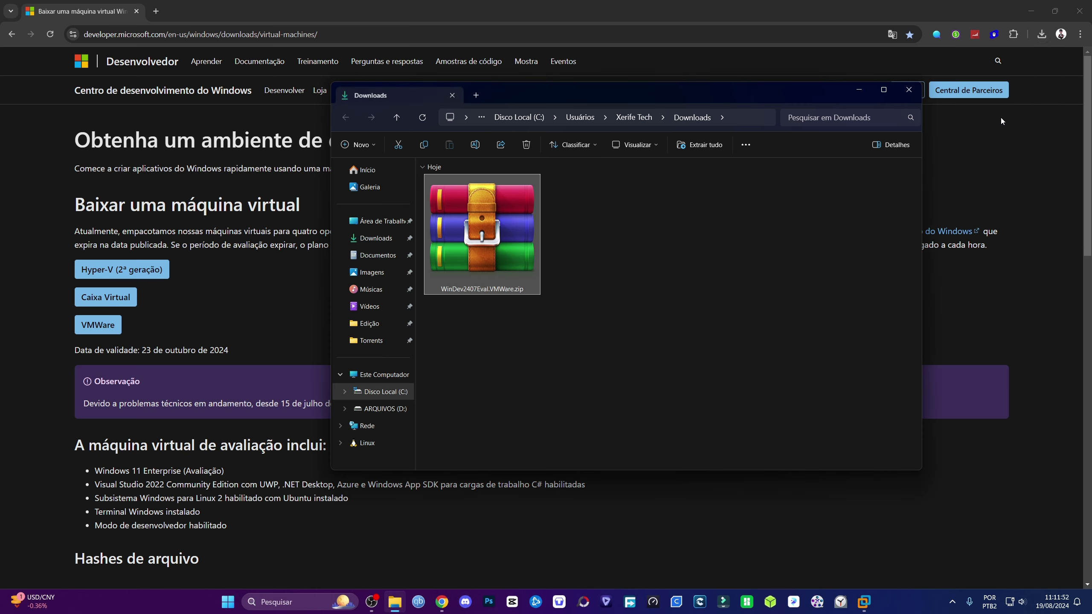
click(1027, 19)
click(552, 294)
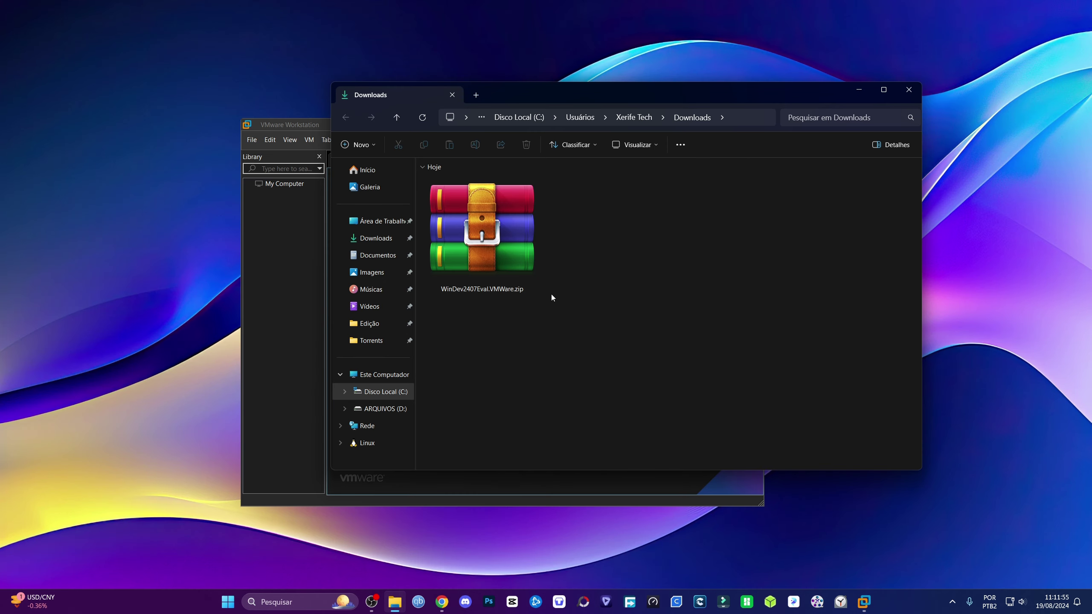
drag(672, 381, 644, 374)
Extract WinDev2407Eval.VMWare.zip with 7-Zip into a WinDev2407Eval.VMWare folder in Downloads
right_click(465, 226)
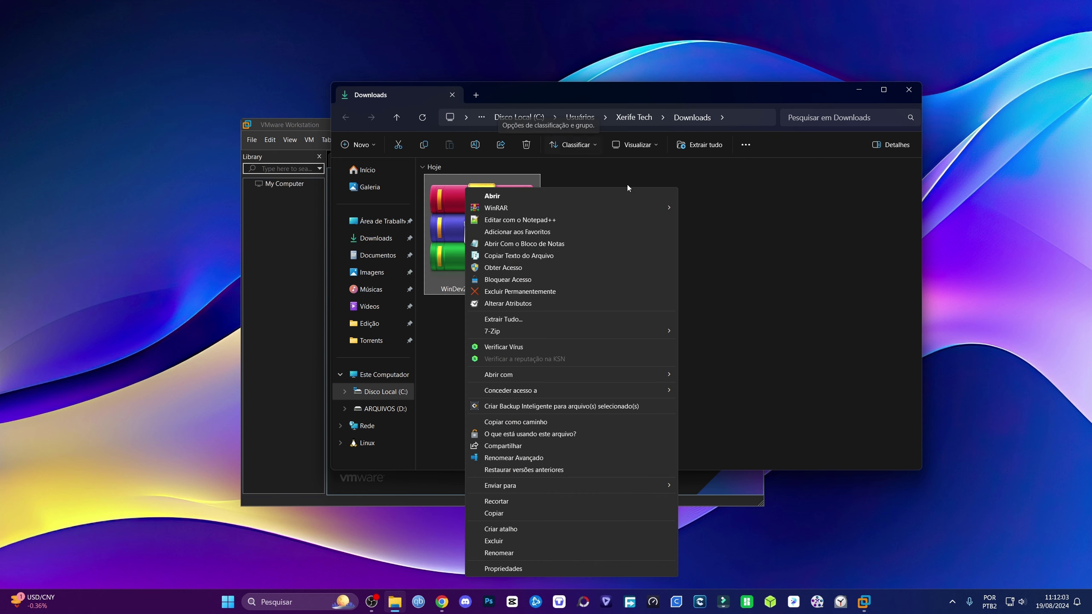
mouse_move(601, 333)
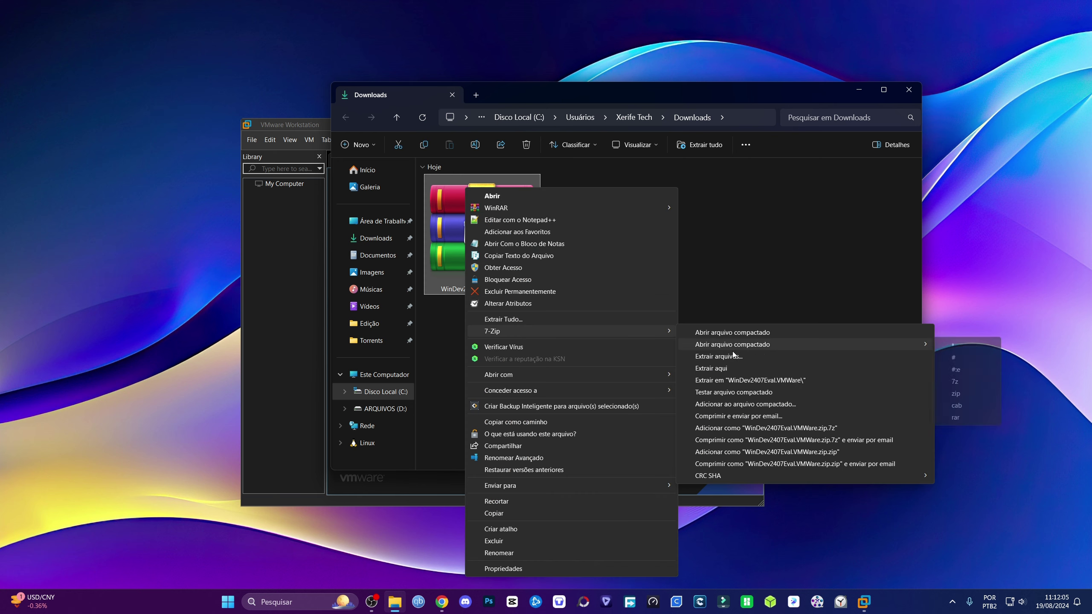
click(722, 381)
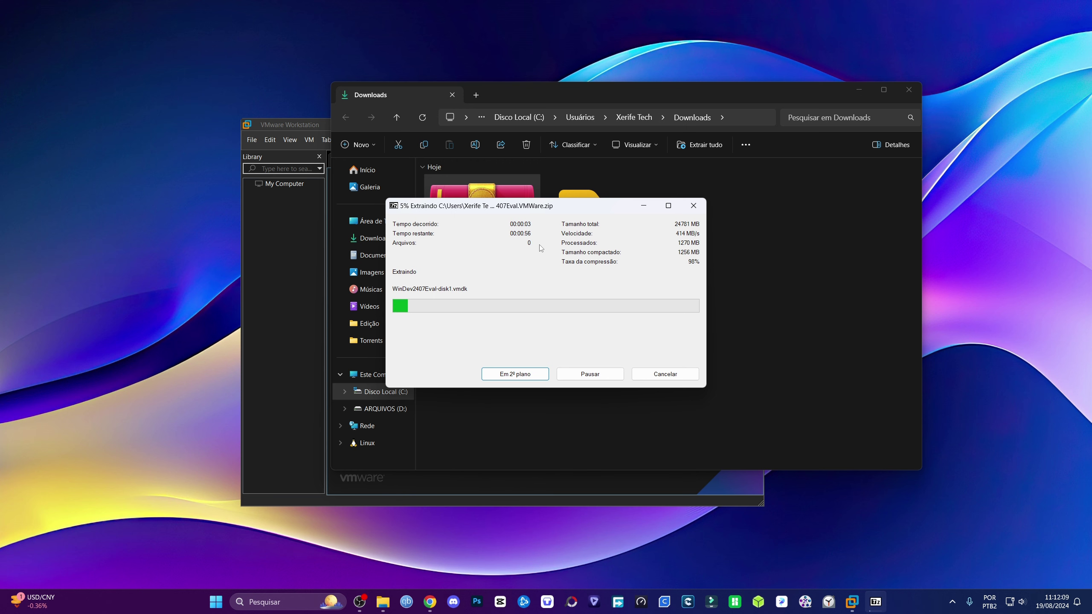
drag(508, 210, 596, 354)
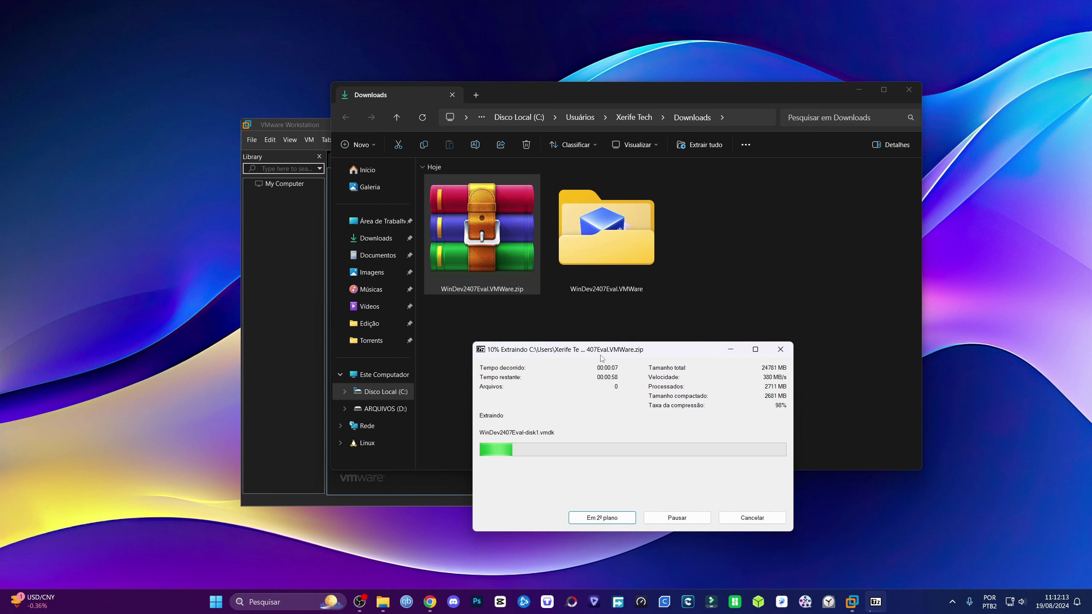
drag(617, 356, 570, 237)
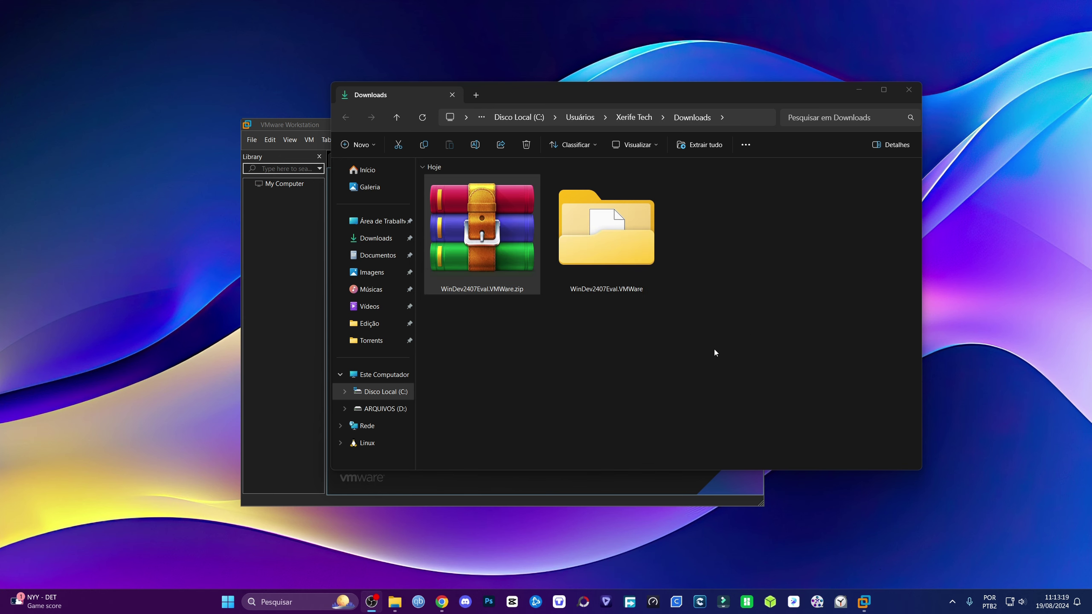
Look through the files in the extracted WinDev2407Eval.VMWare folder and return to Downloads
drag(714, 352, 757, 306)
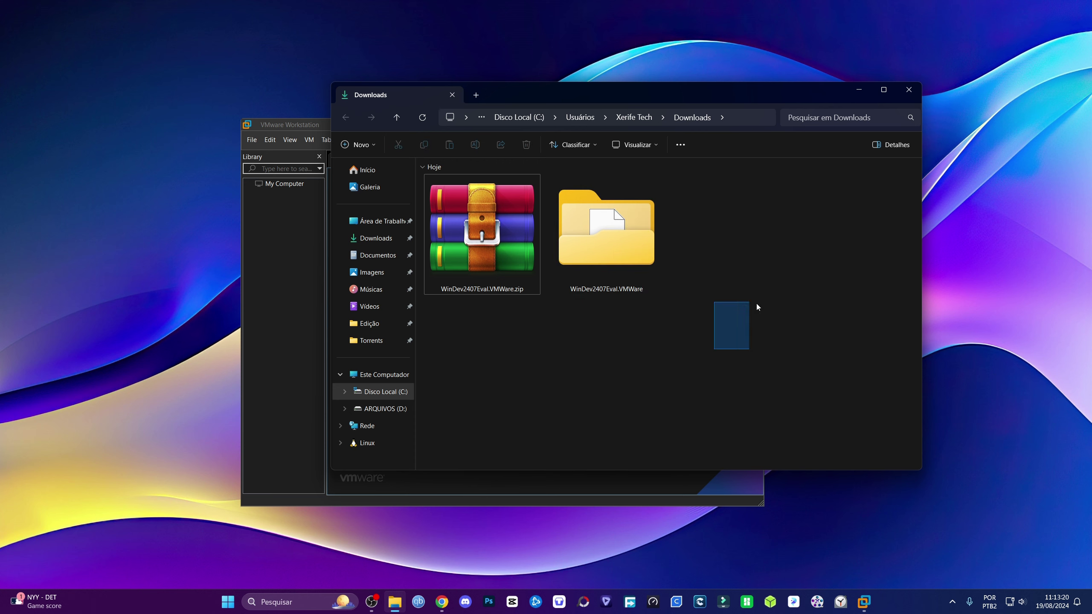
click(601, 244)
double_click(601, 244)
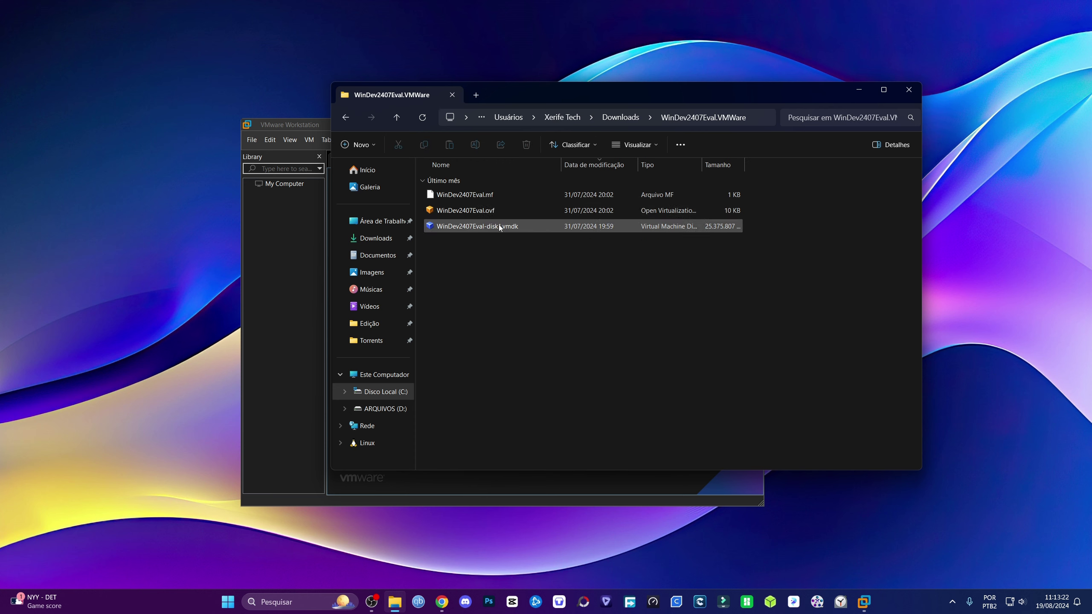
click(345, 118)
Delete WinDev2407Eval.VMWare.zip from Downloads and minimize the file window to return to VMware Workstation
drag(475, 359, 490, 219)
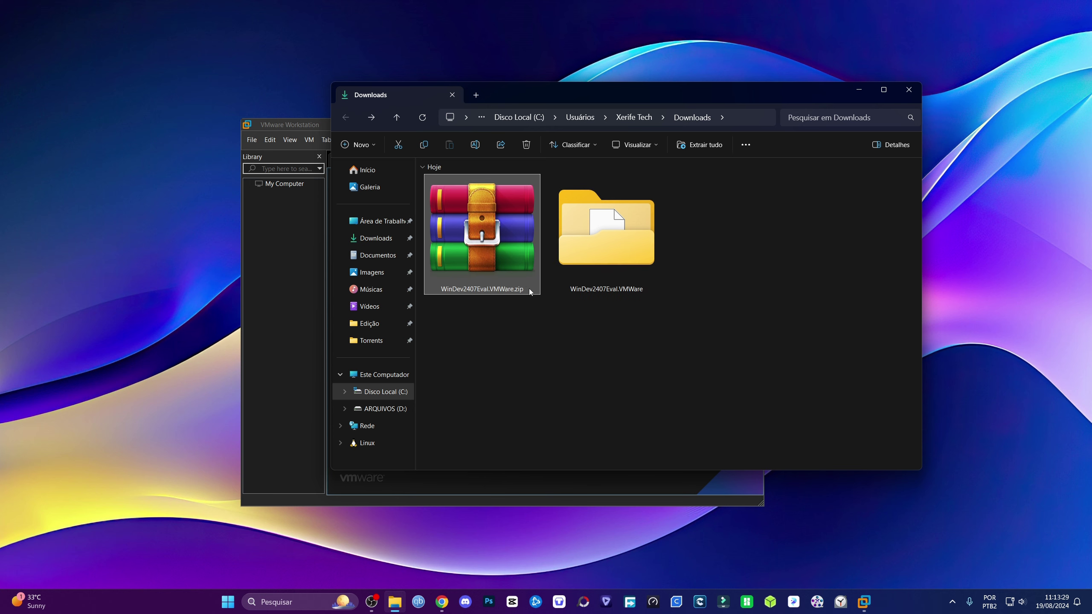
right_click(493, 249)
click(524, 540)
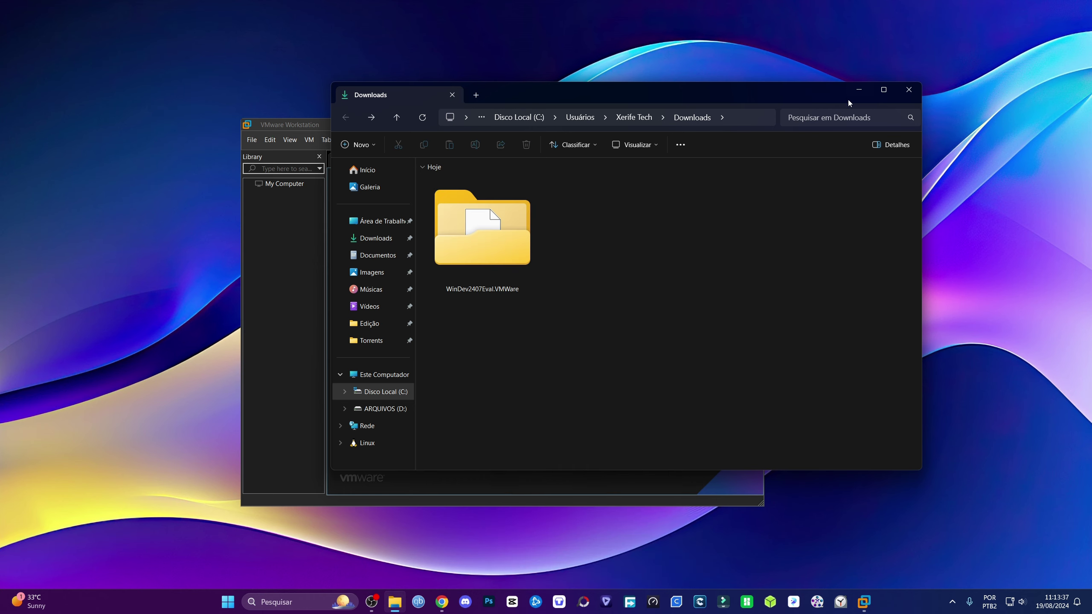
click(859, 90)
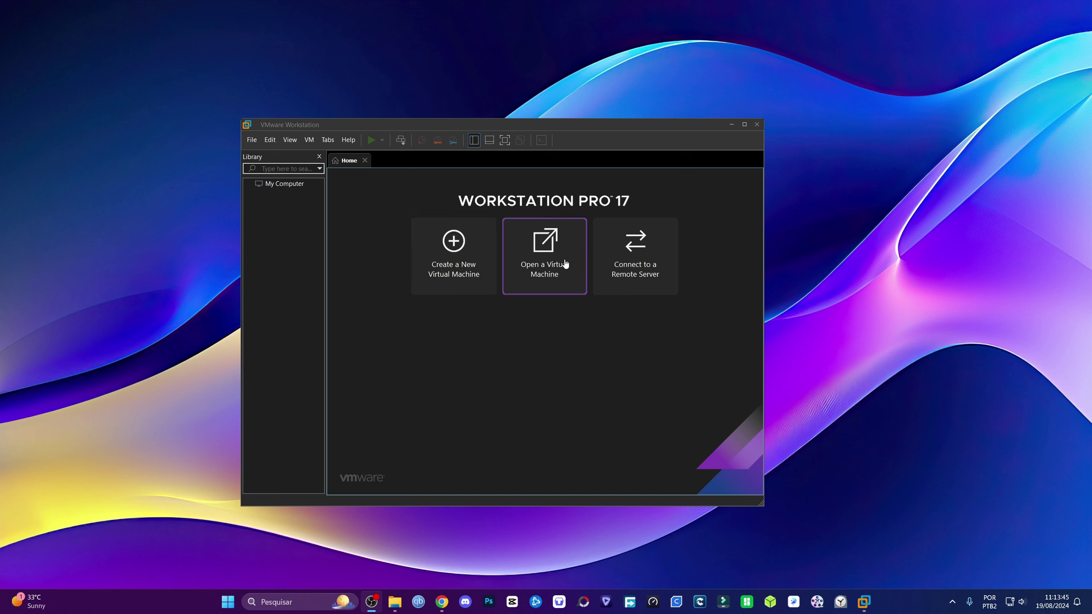
Open WinDev2407Eval.ovf from the WinDev2407Eval.VMWare folder in Downloads as a virtual machine
click(253, 140)
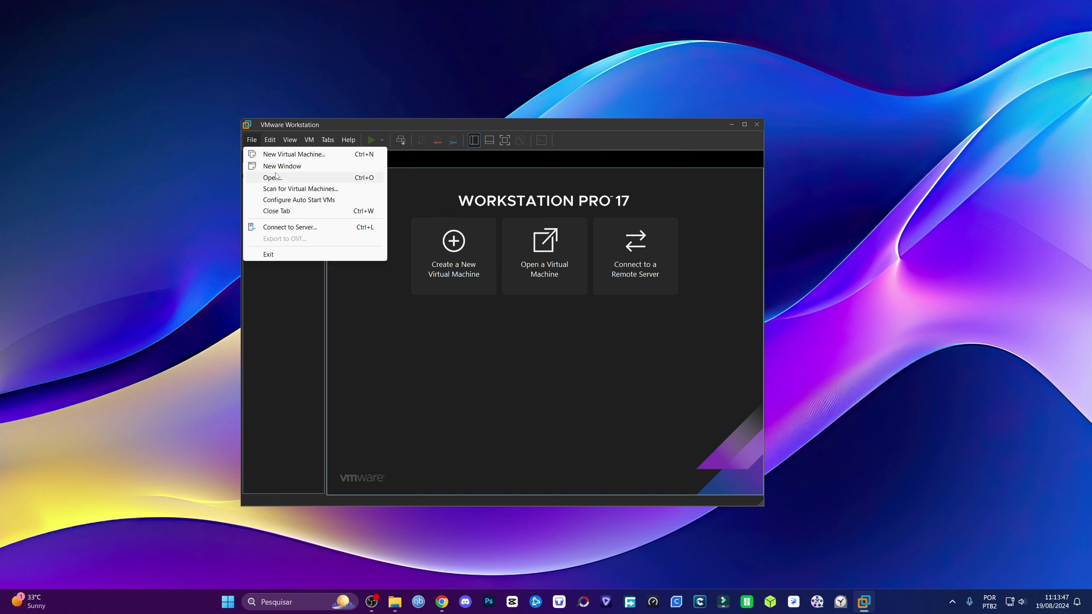
click(384, 271)
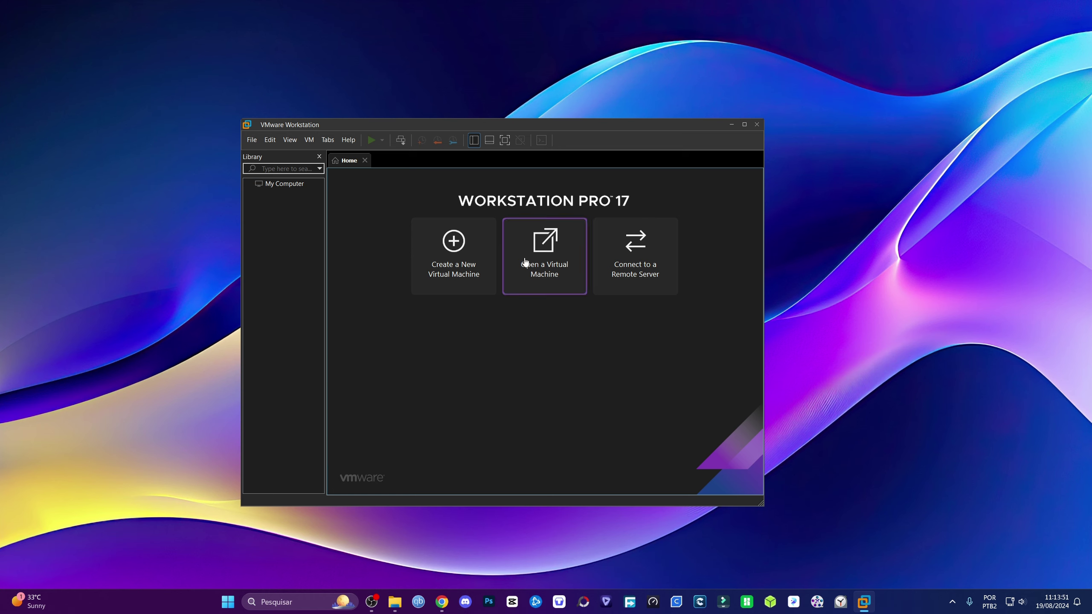
click(253, 140)
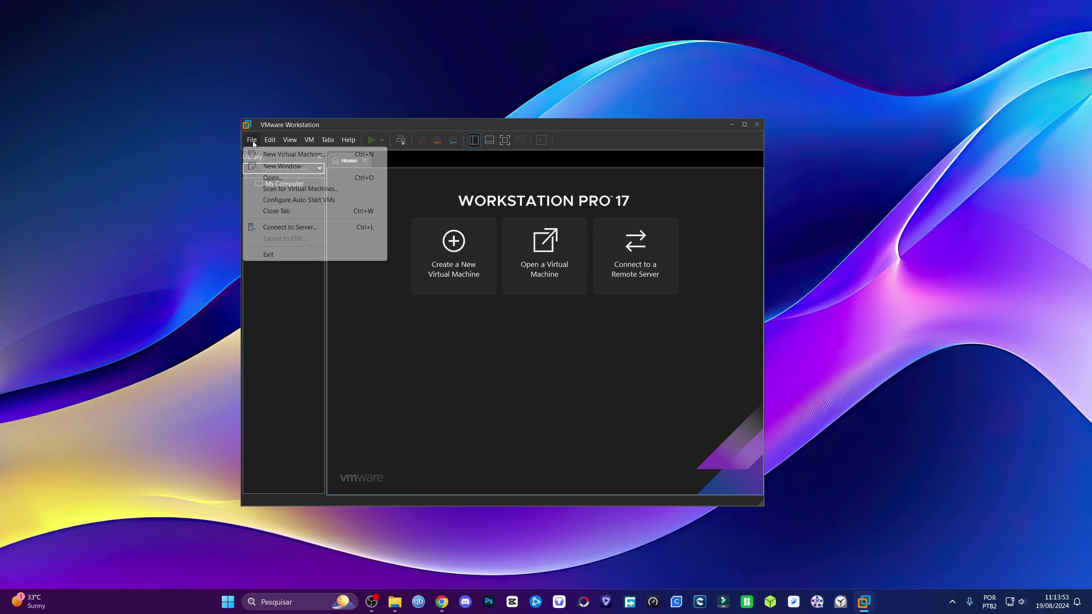
click(270, 177)
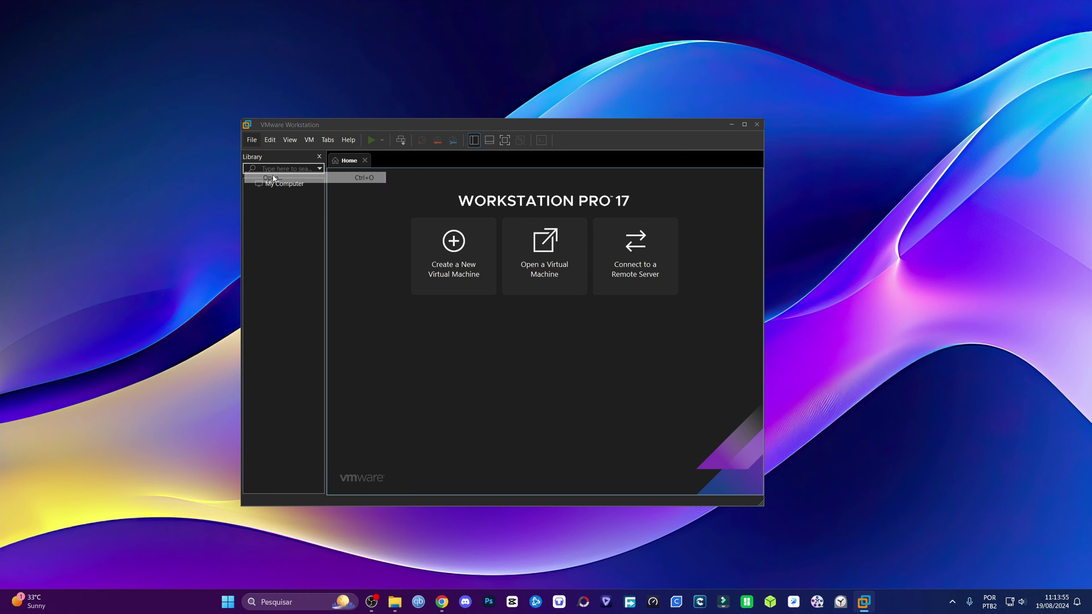
click(361, 161)
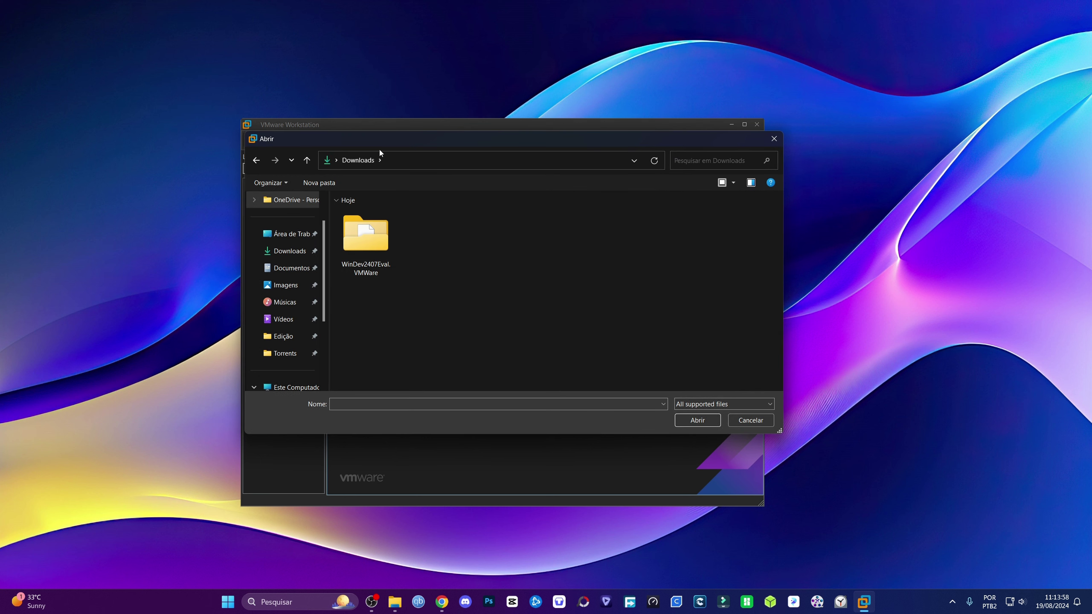
click(351, 257)
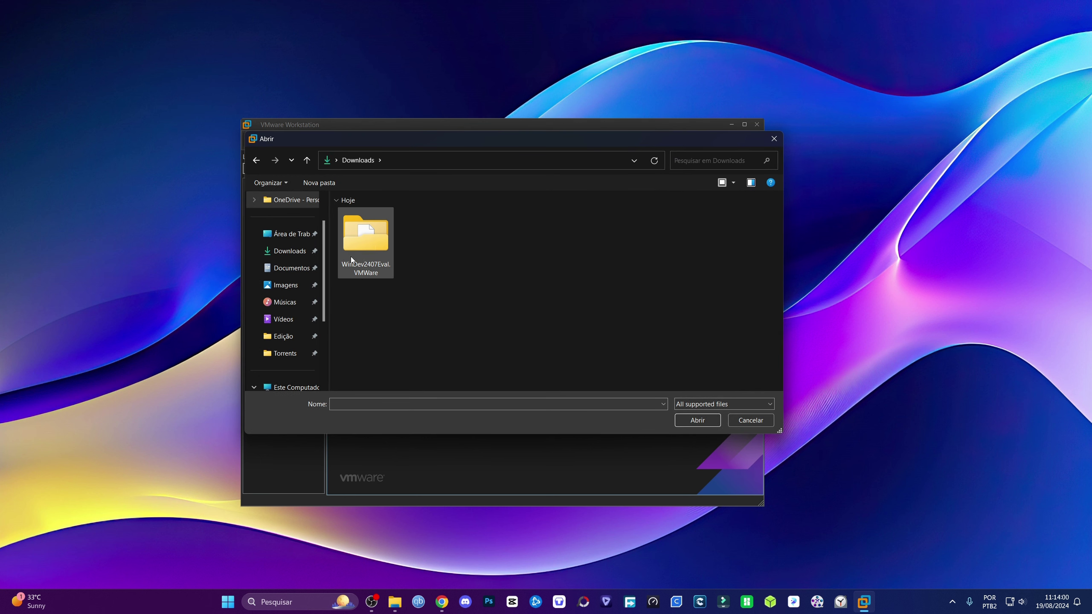
double_click(370, 237)
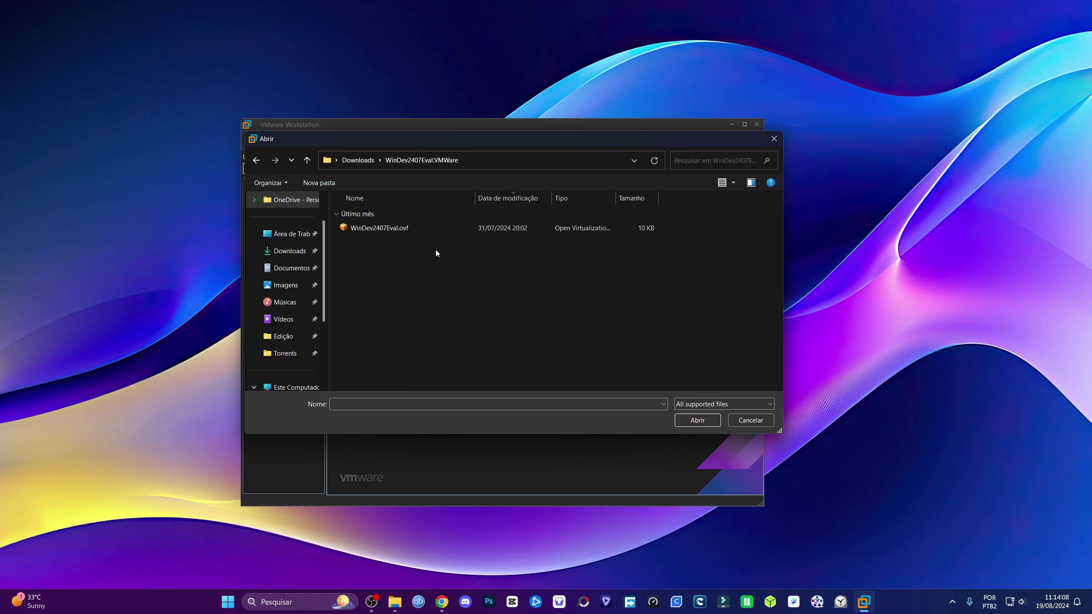
click(388, 231)
click(696, 420)
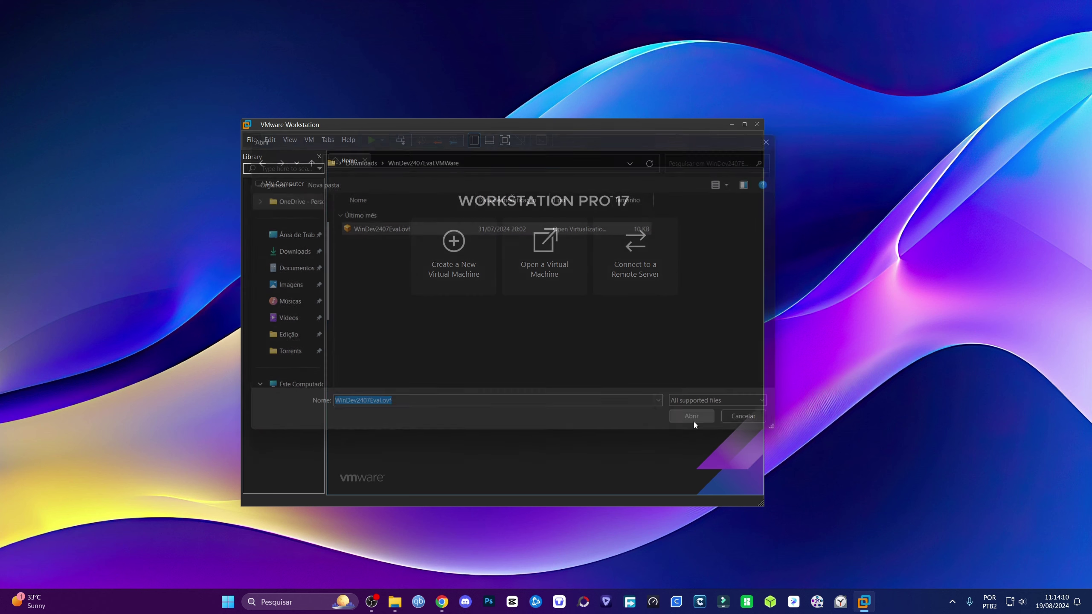
Name the new virtual machine Windows 11 Testes and import it to the default storage path
text(Windows 11 Testes)
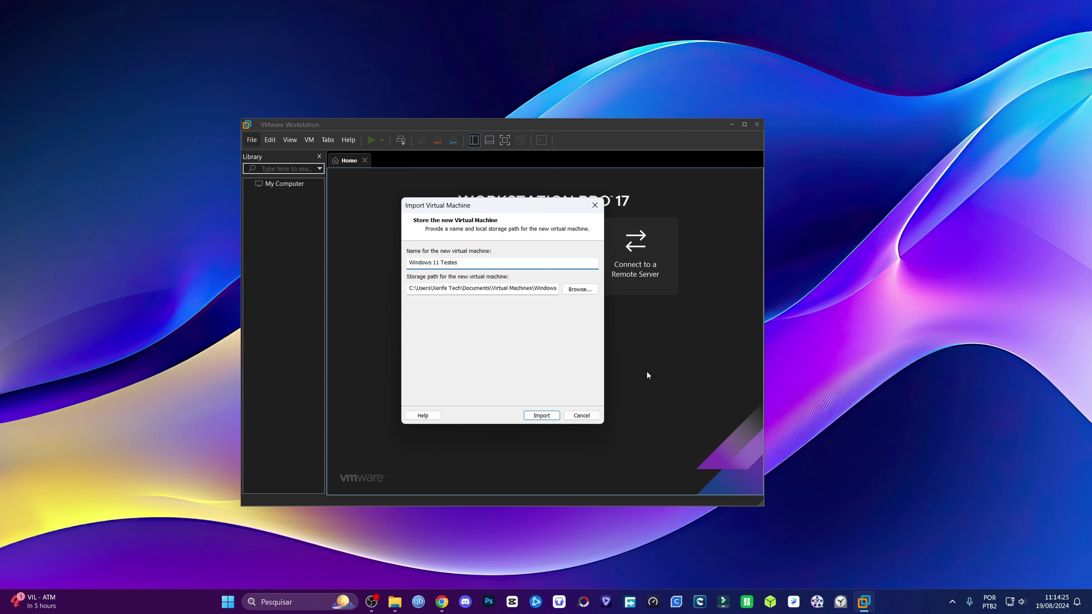
click(541, 416)
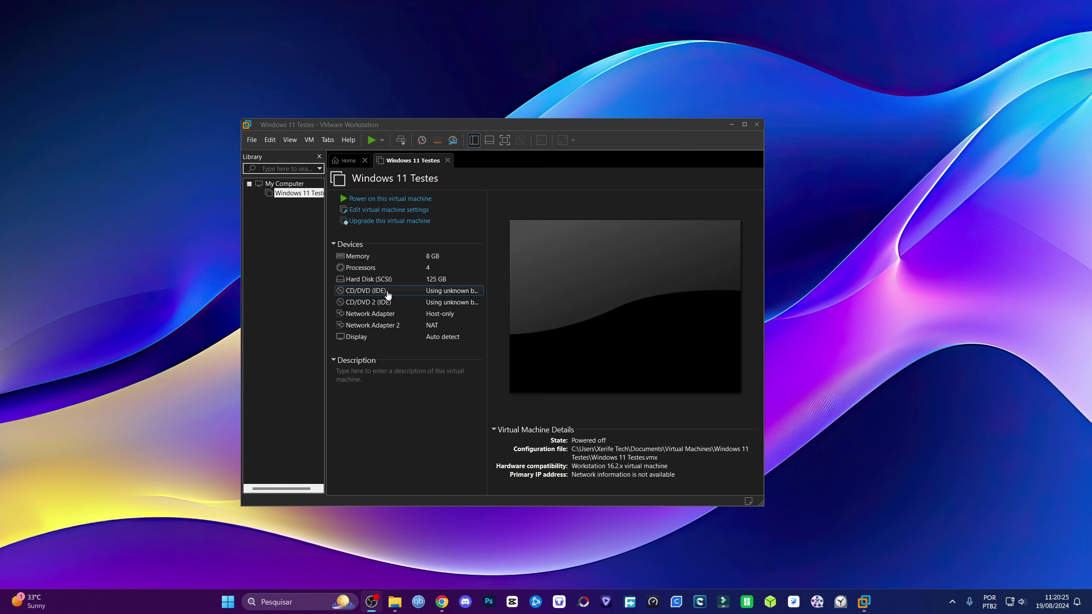
Power on the Windows 11 Testes virtual machine, view its desktop maximized, and restore the window size
click(342, 198)
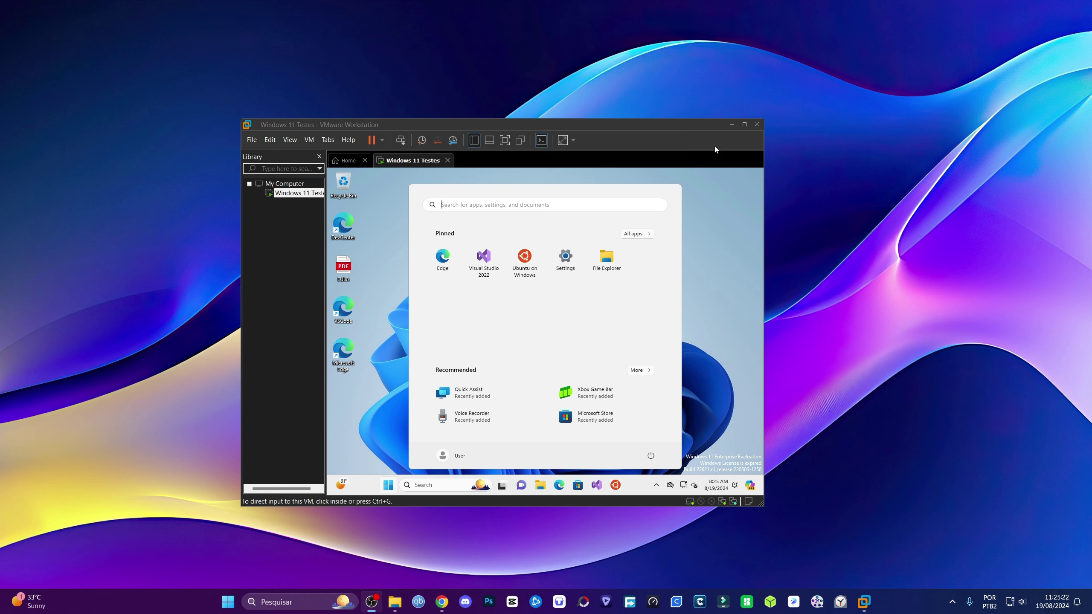
click(744, 124)
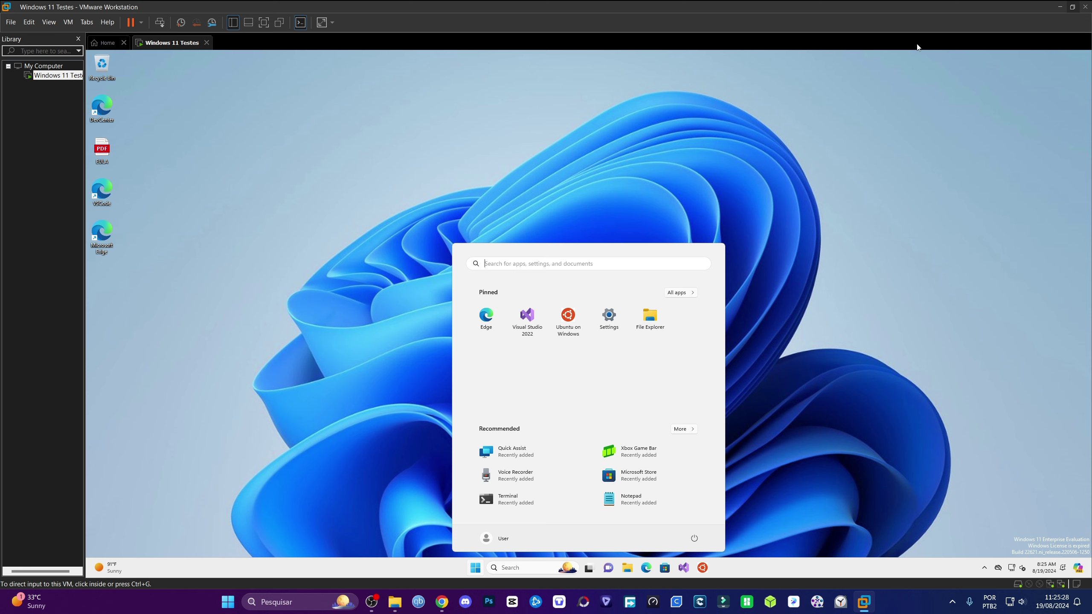
click(1072, 8)
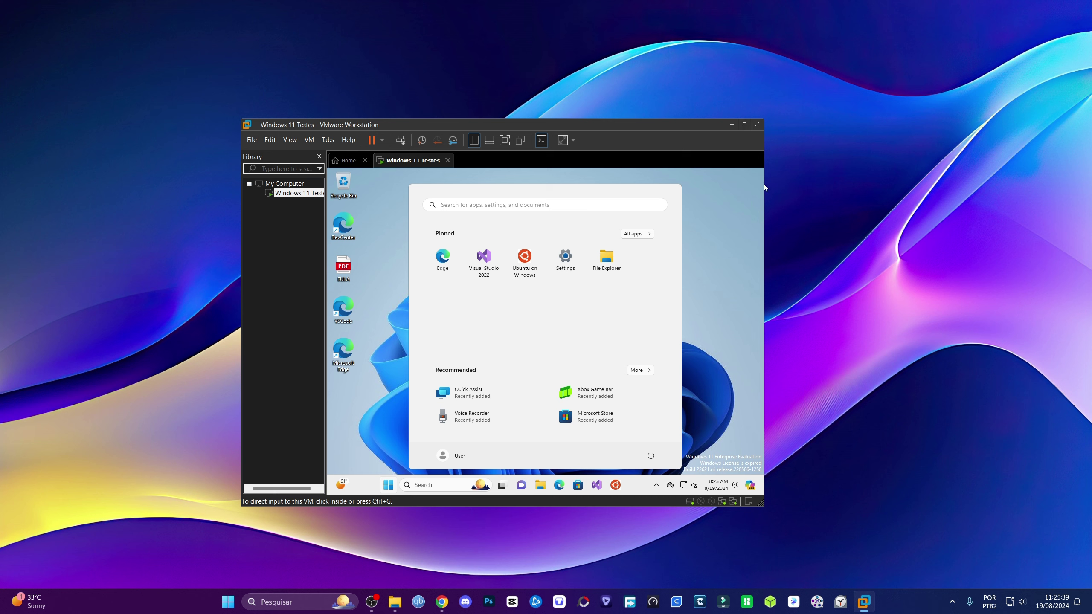
Enlarge the VMware Workstation window to fill the screen and view the Windows Update page in the guest's Settings
drag(765, 184, 939, 185)
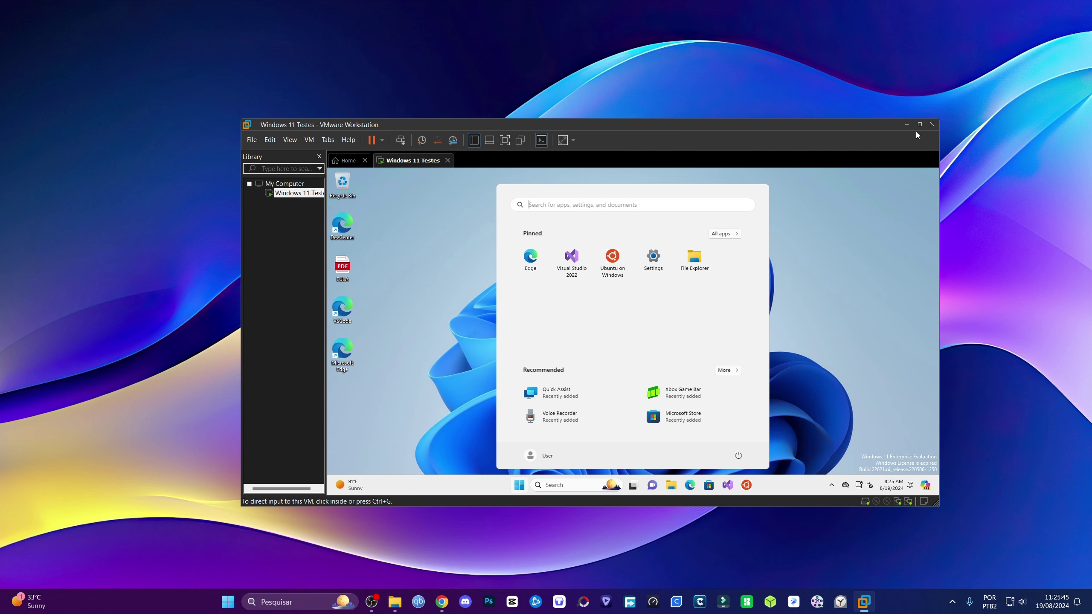
click(920, 125)
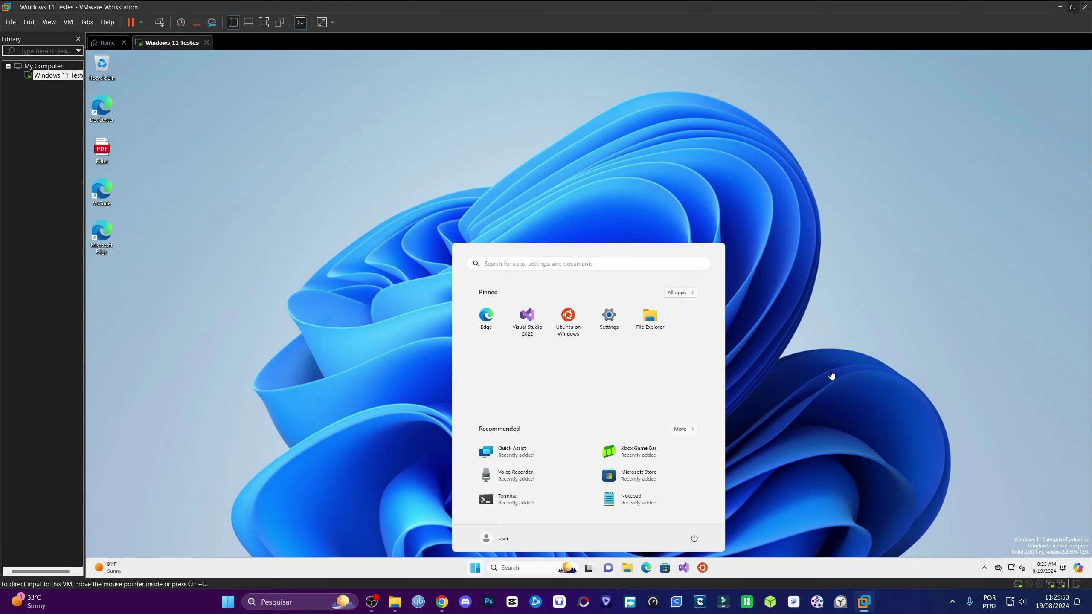
click(608, 316)
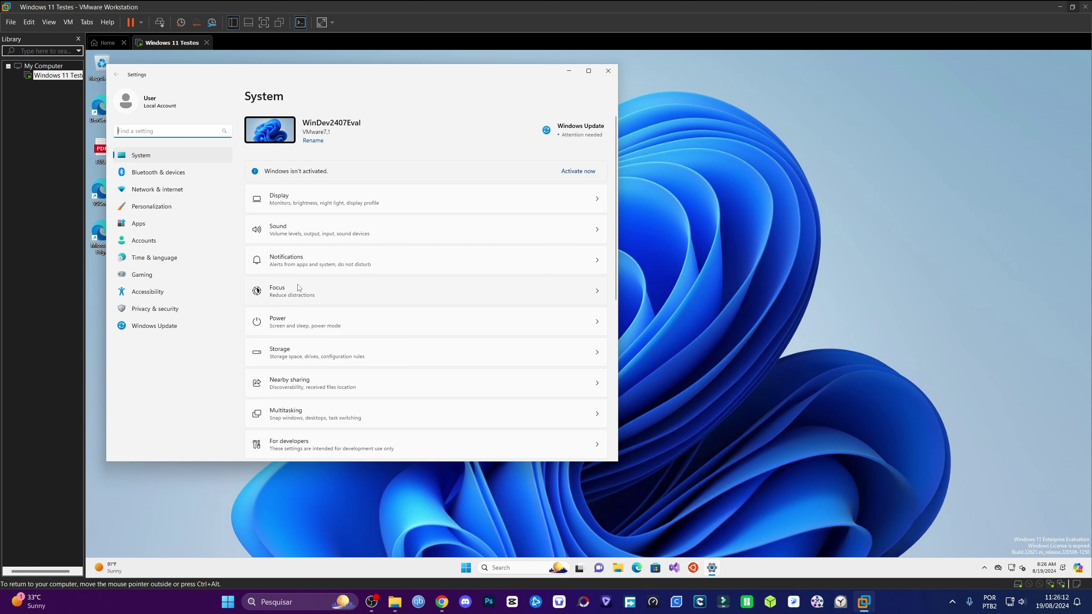
click(174, 325)
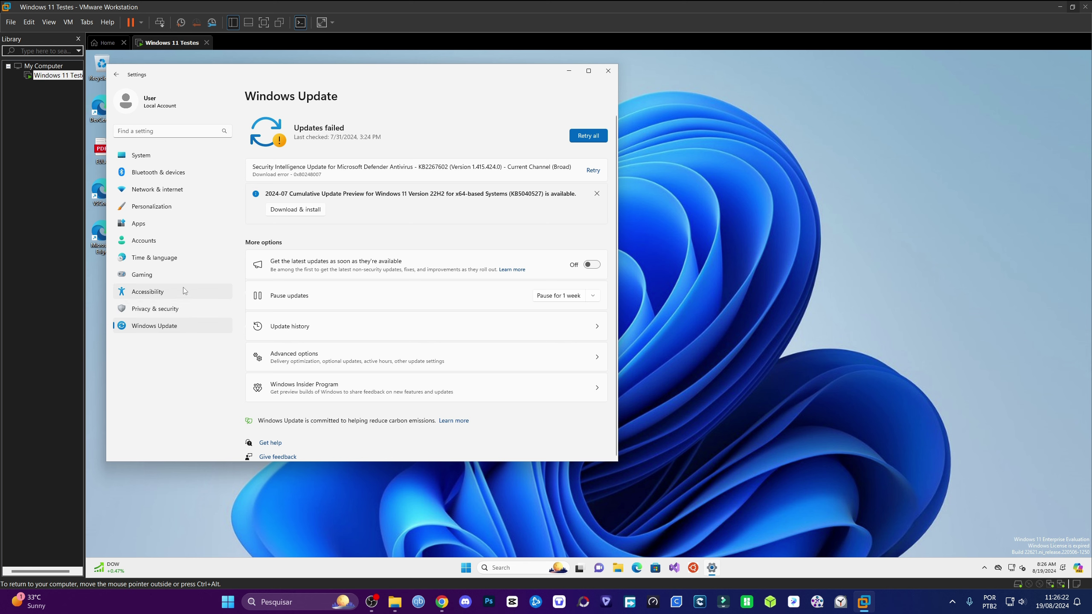
Install Português (Brasil) in the guest's language settings with all optional features and set it as the Windows display language
click(140, 257)
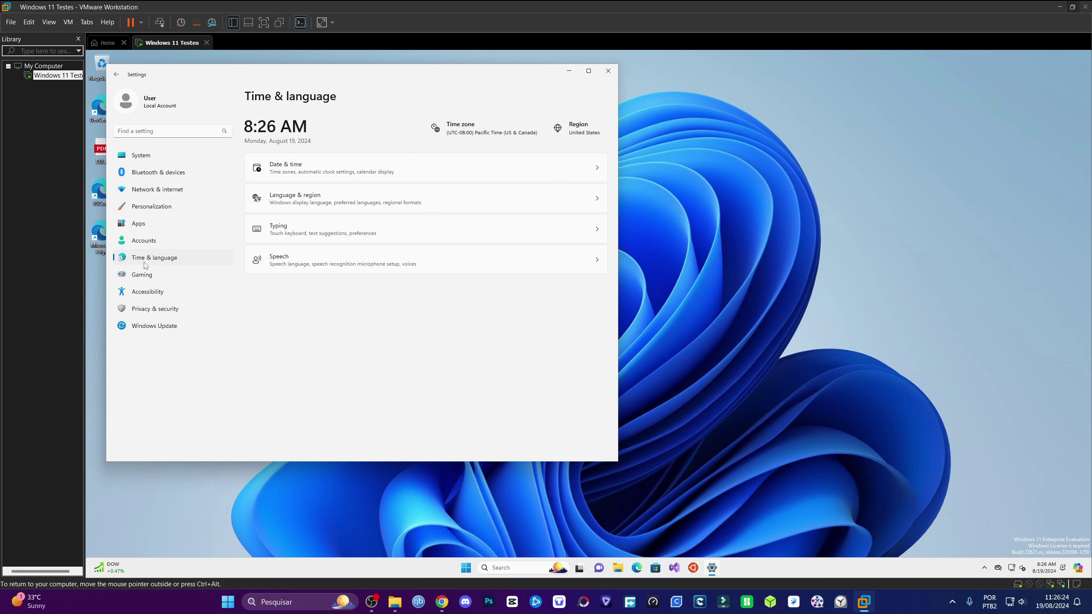
click(321, 205)
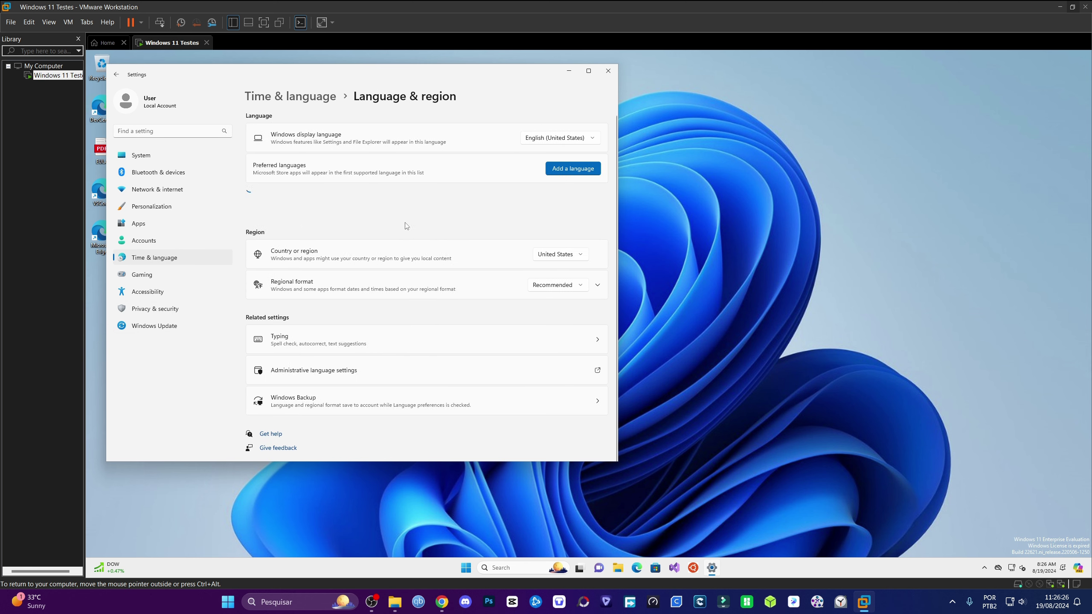
click(576, 171)
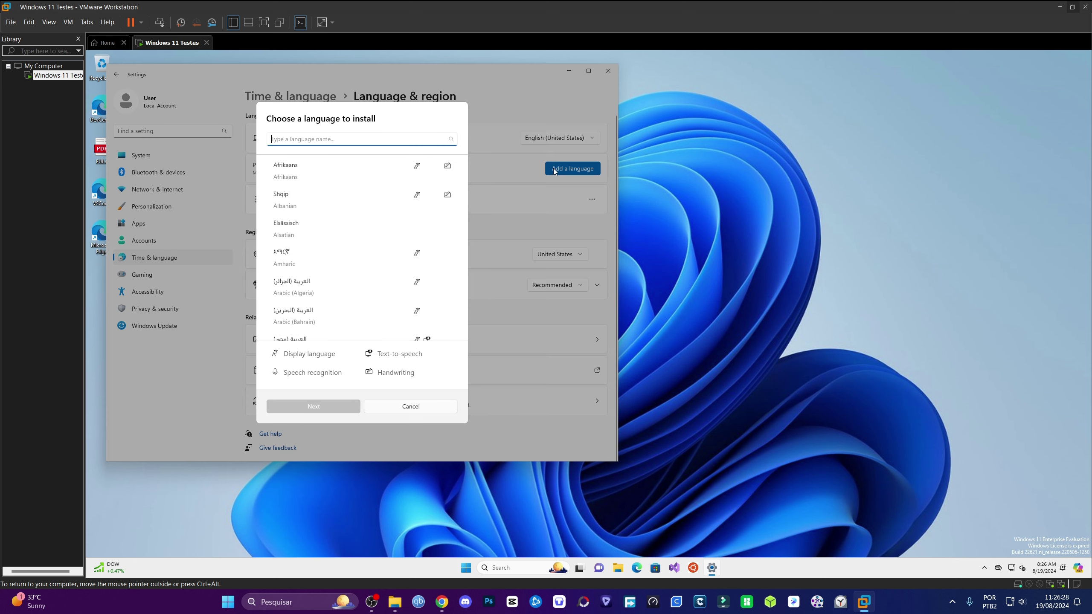
text(po)
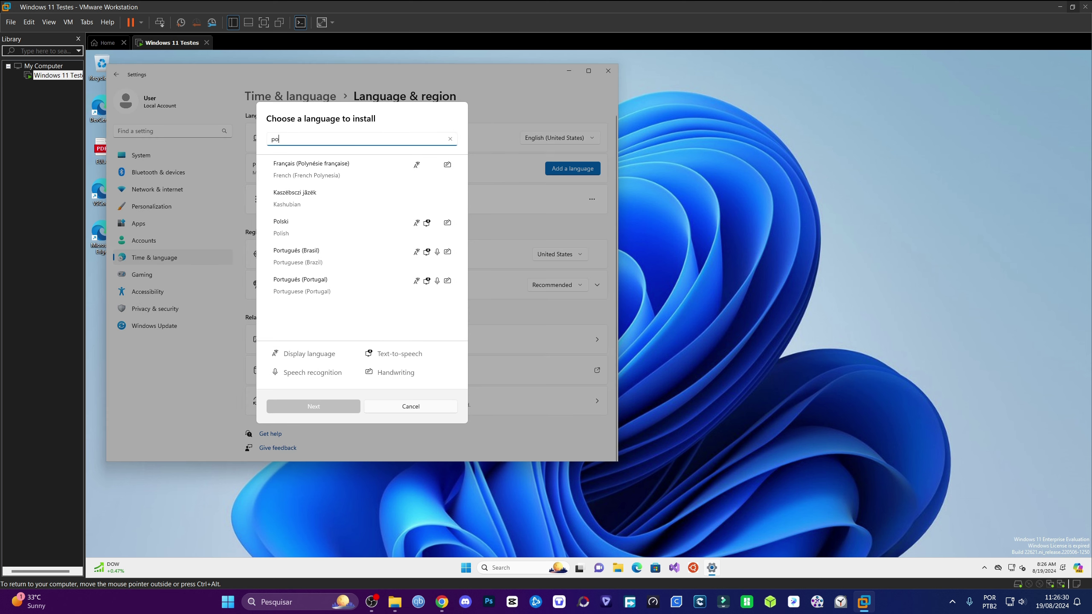
click(329, 262)
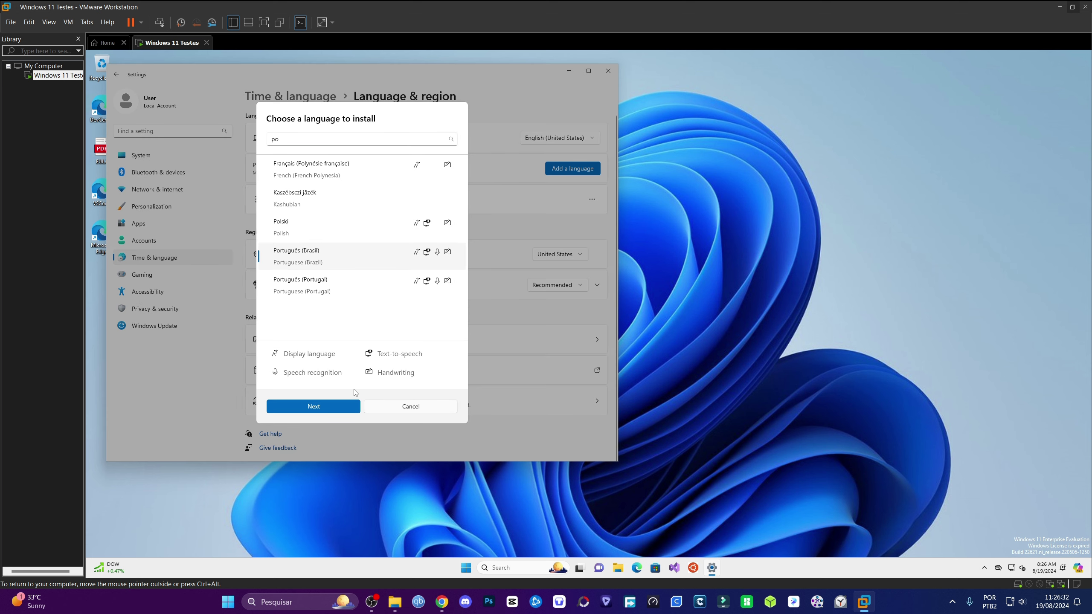
click(318, 407)
click(270, 287)
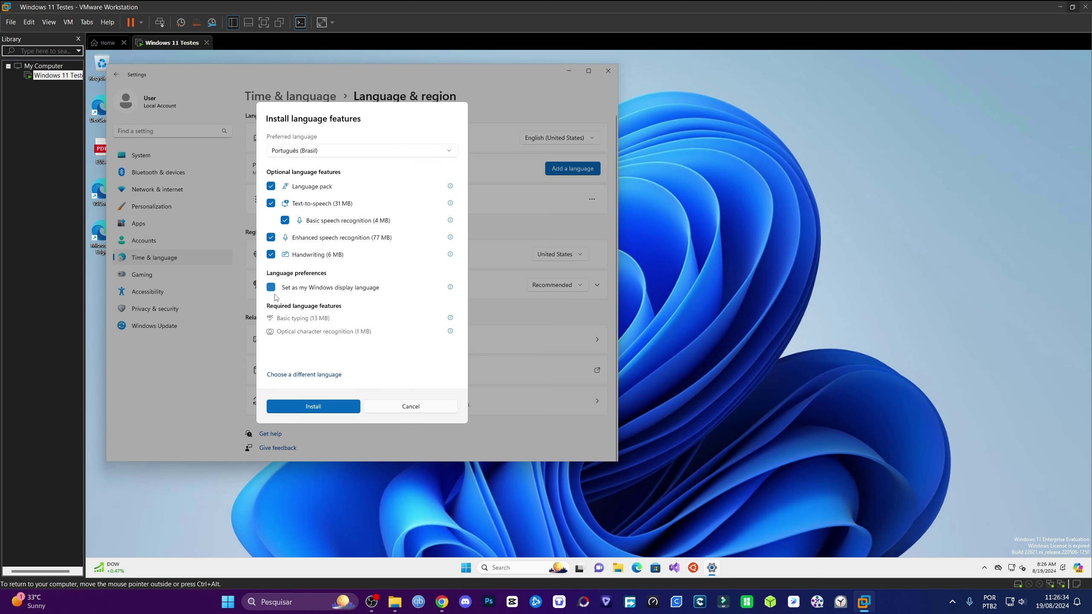
click(316, 407)
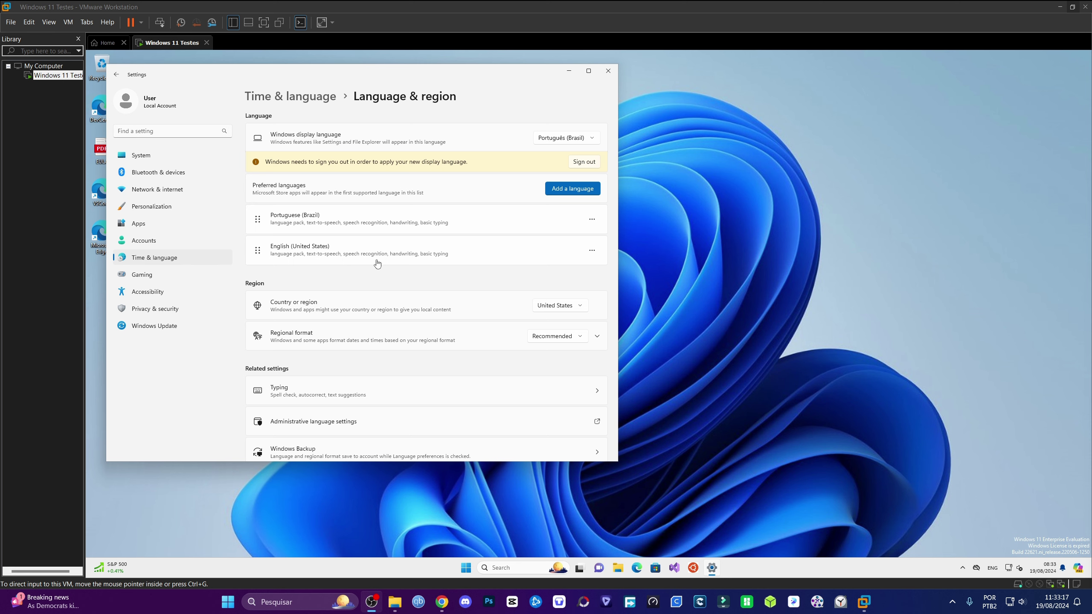
Close Settings in the guest and restart its Windows to apply the new display language
click(608, 70)
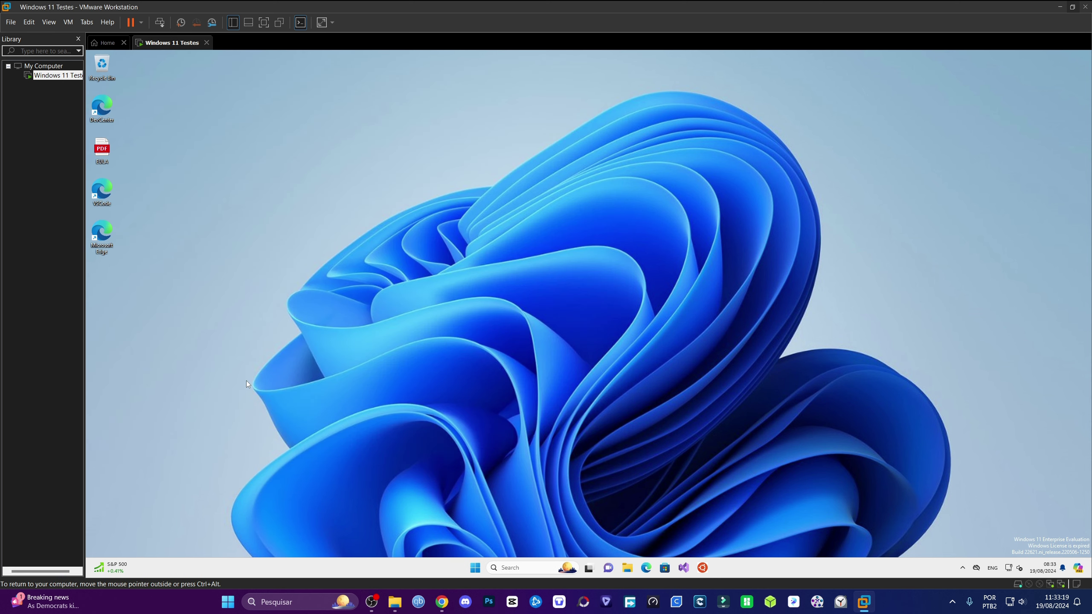
click(476, 568)
click(693, 538)
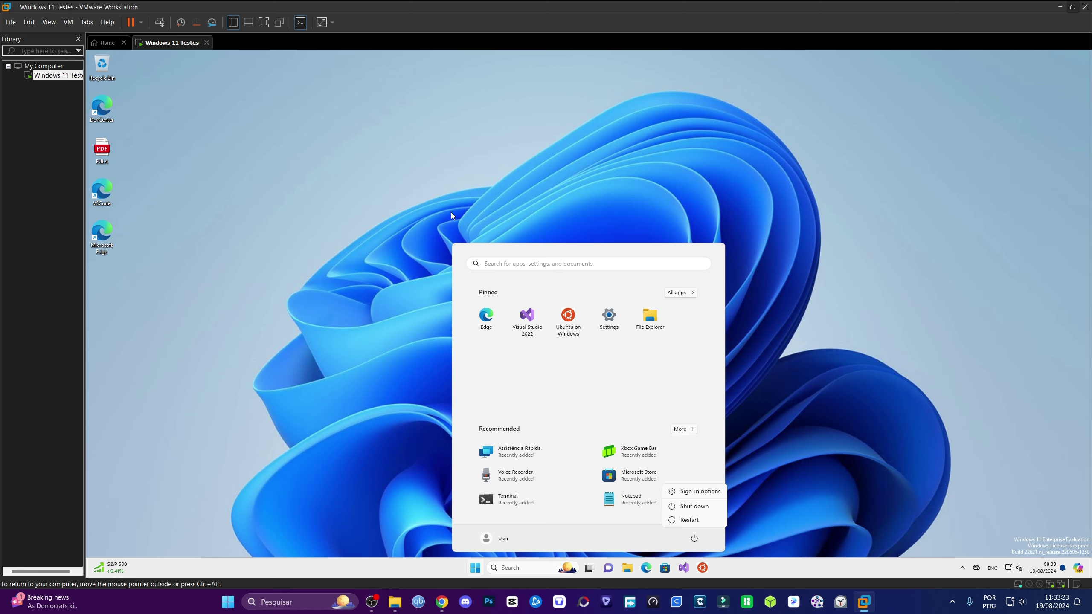
click(689, 519)
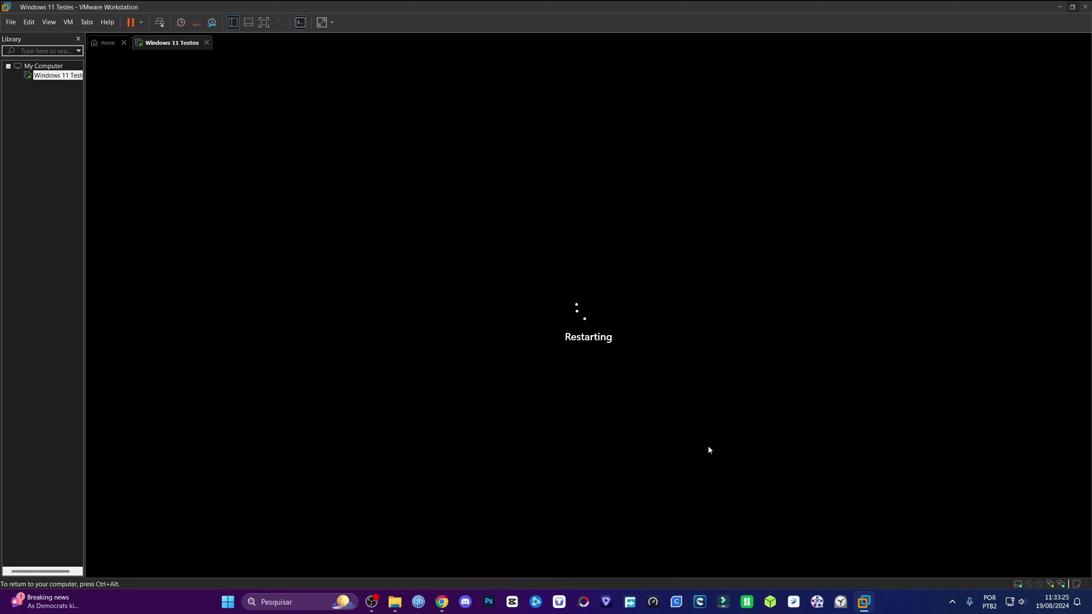
Restore and reposition the VMware Workstation window while the guest restarts, and maximize it once the desktop loads
key(ctrl+alt)
key(super+Down)
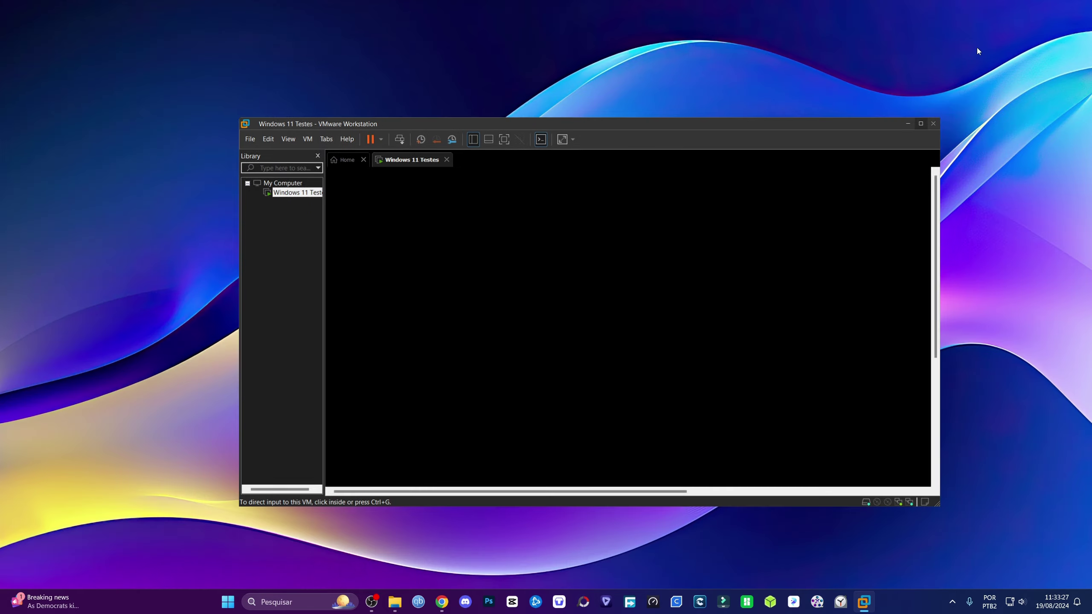
drag(638, 127, 608, 120)
click(639, 297)
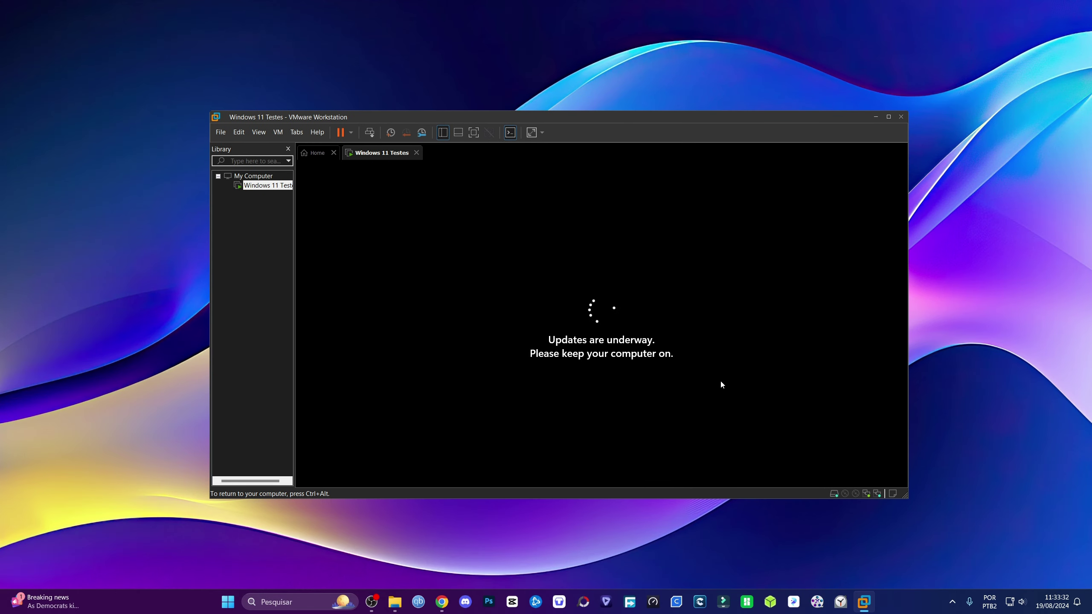
key(ctrl+alt)
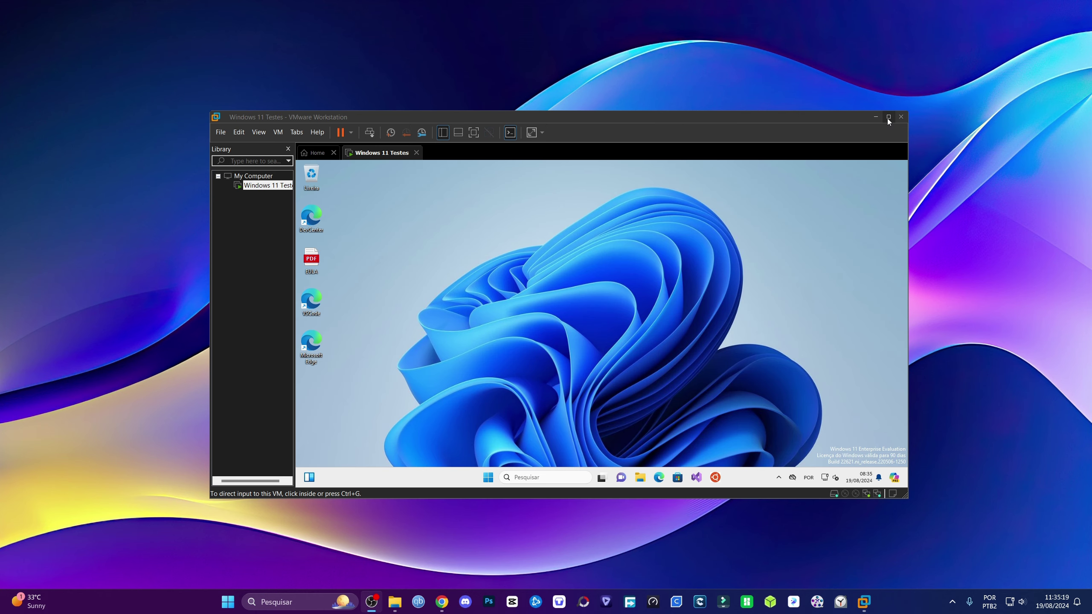
click(888, 116)
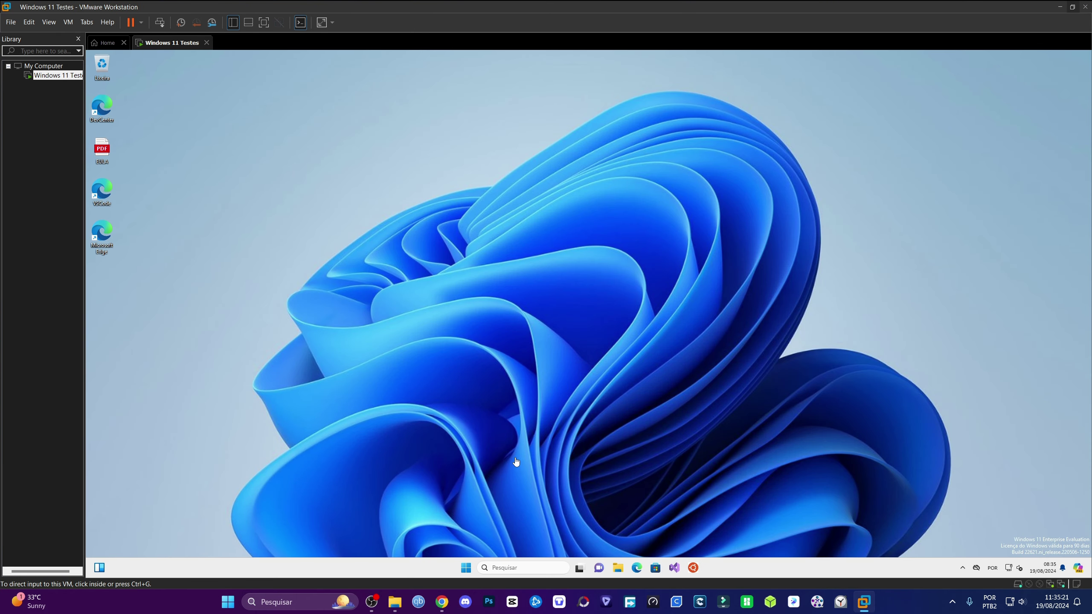
Check the guest's activation status and available Windows updates in Configurações, and close the window
click(533, 434)
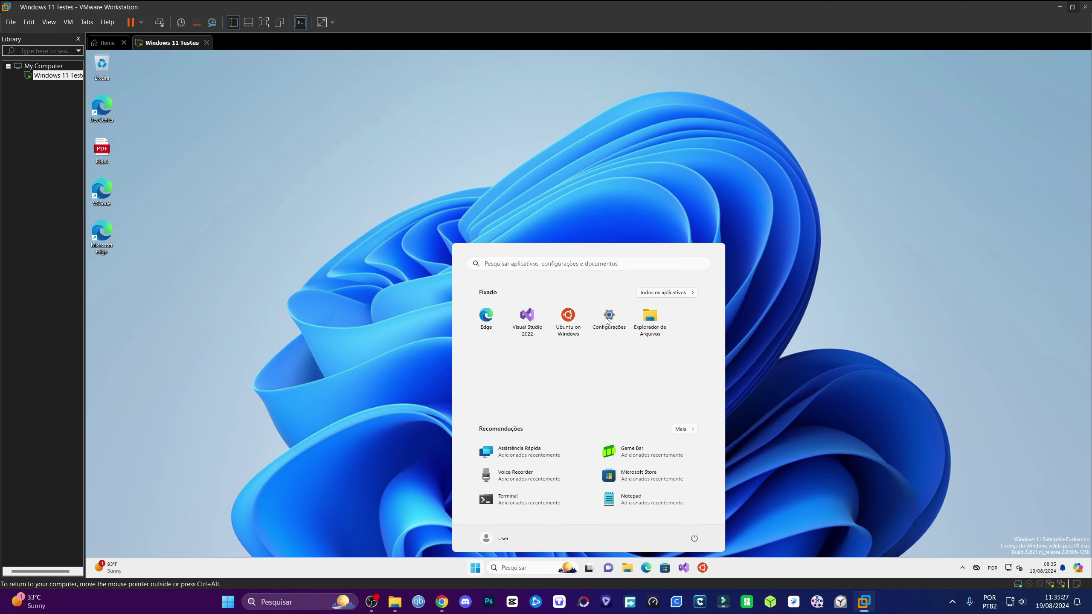
click(617, 330)
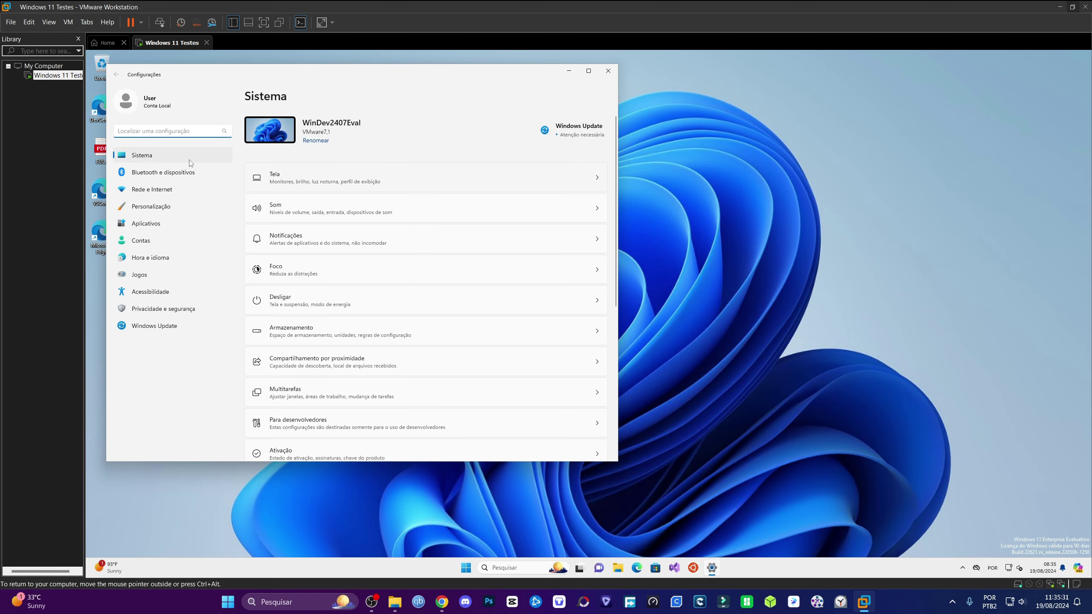
scroll(385, 282, down, 1)
scroll(385, 283, down, 3)
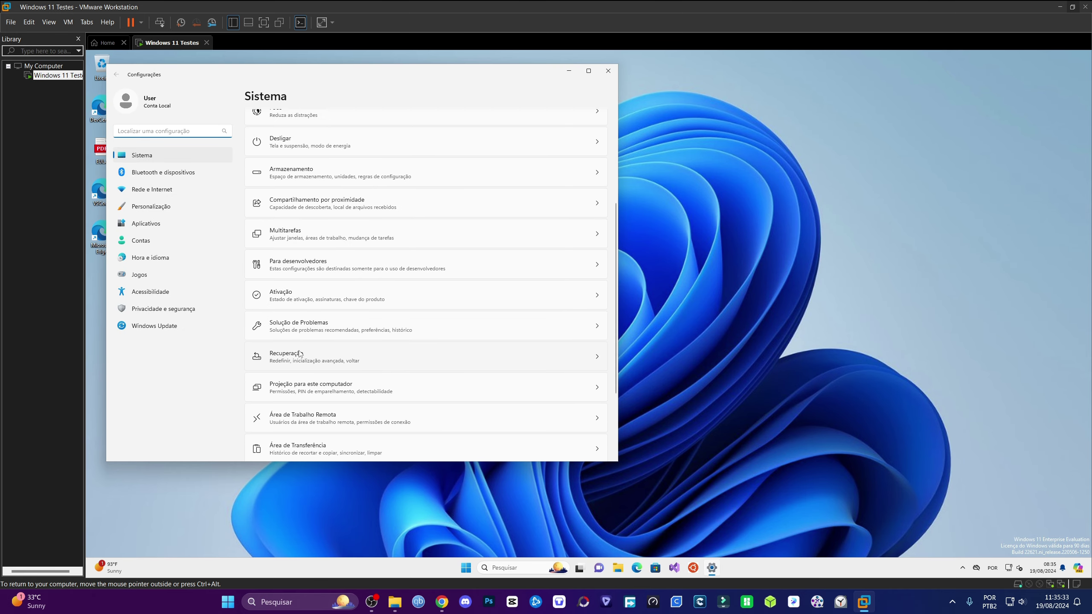
click(298, 304)
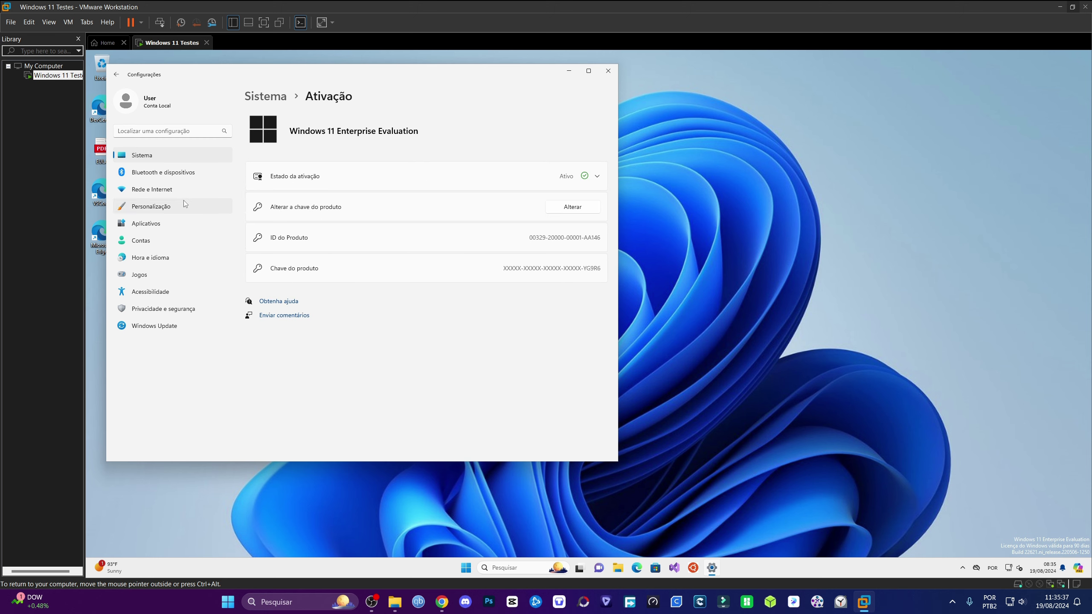
click(160, 328)
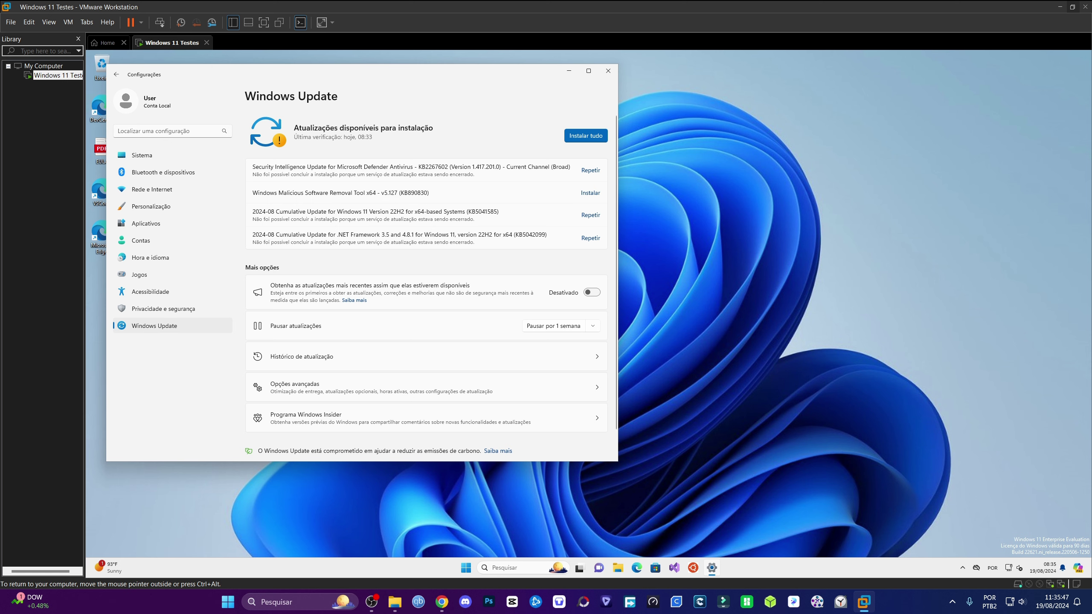
click(608, 70)
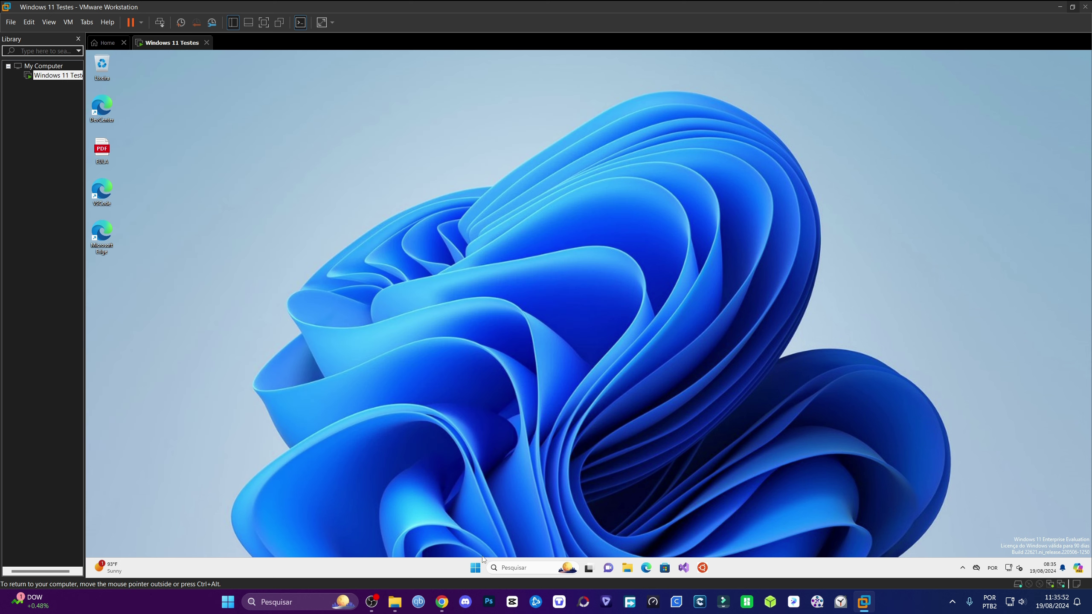
Open the Microsoft Store in the guest to check its home page, and close it
click(476, 567)
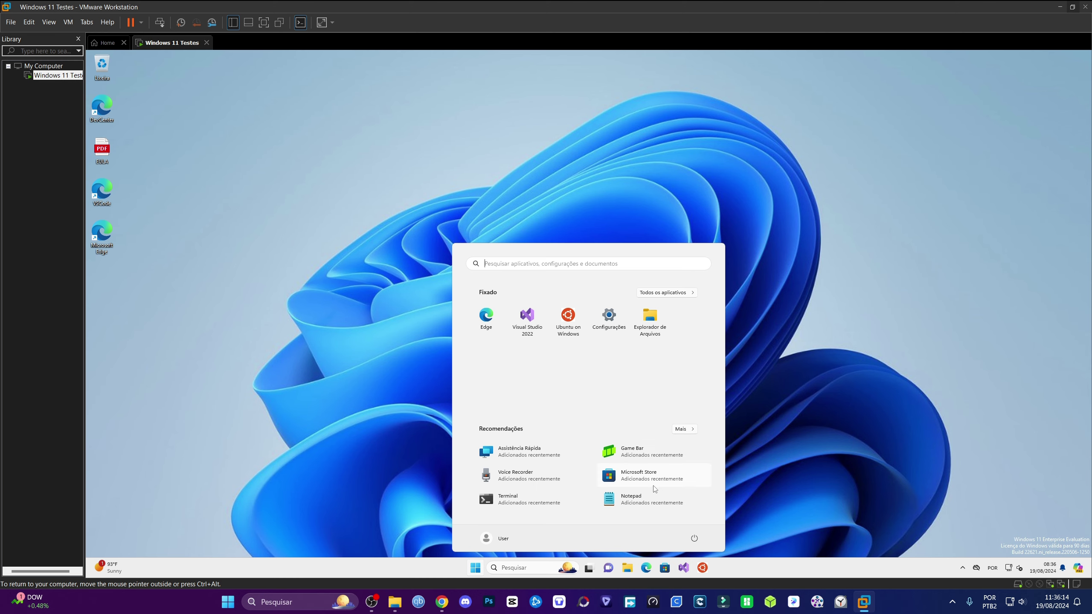
click(640, 477)
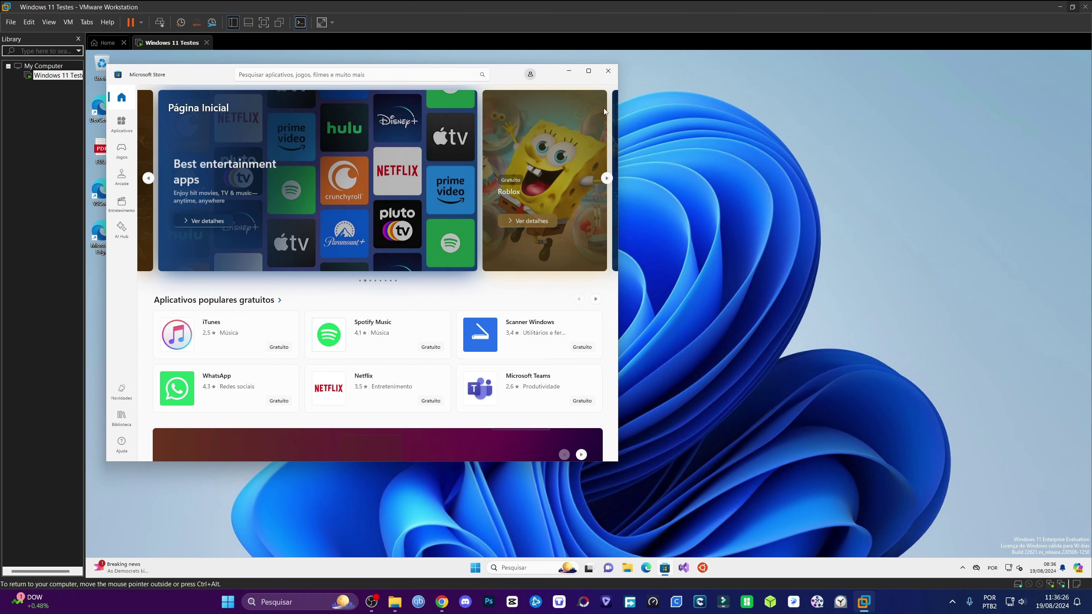
click(608, 71)
Restore the VMware window, paste rufus-4.5p.exe onto the host desktop, and copy it from there to the guest's desktop
key(super+Down)
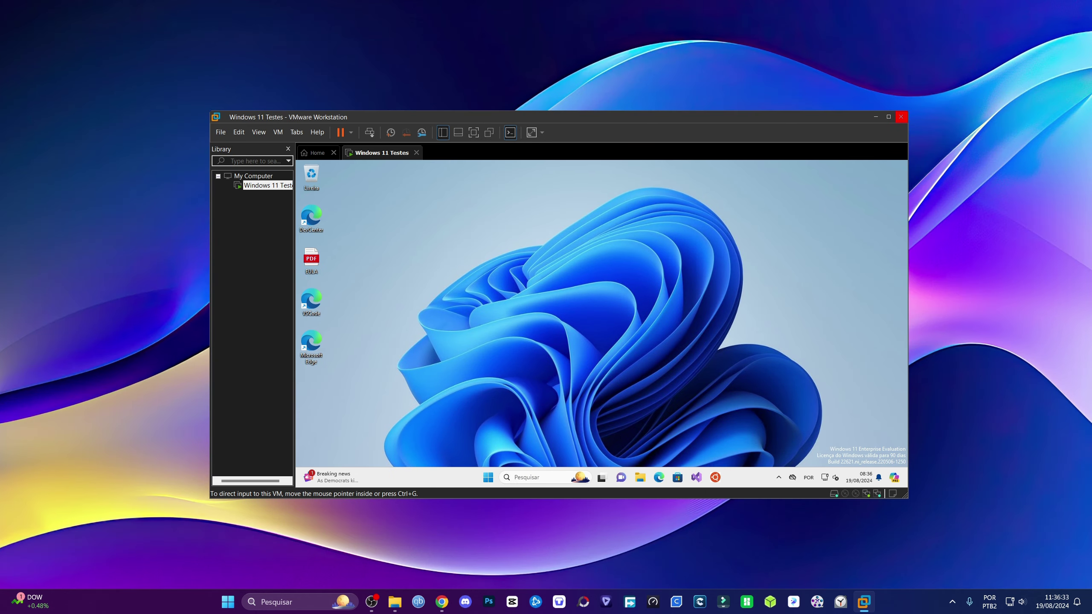
key(ctrl+v)
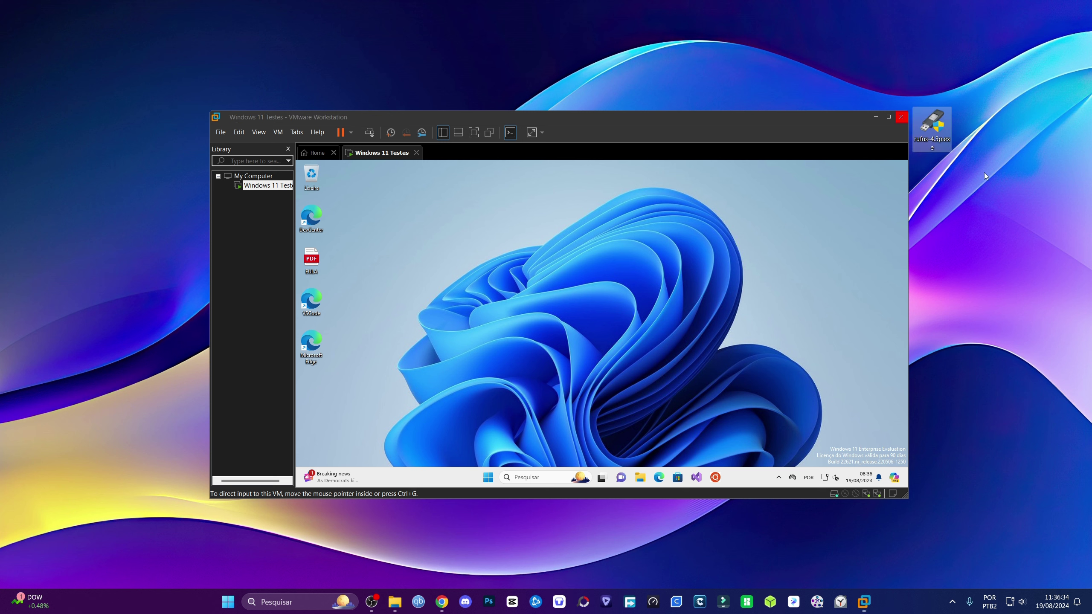
right_click(930, 126)
click(914, 513)
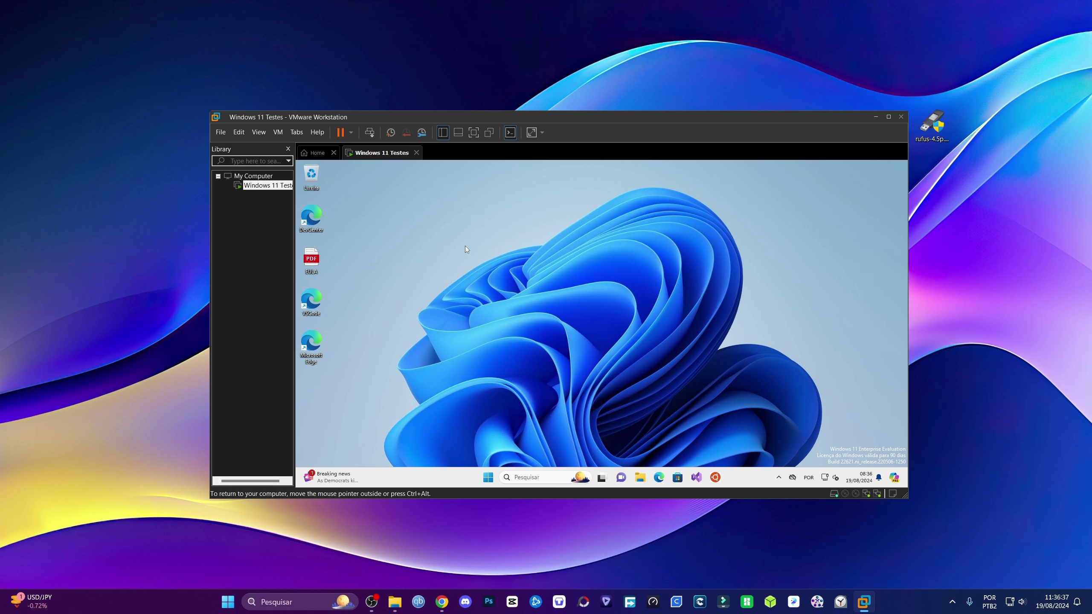
right_click(443, 210)
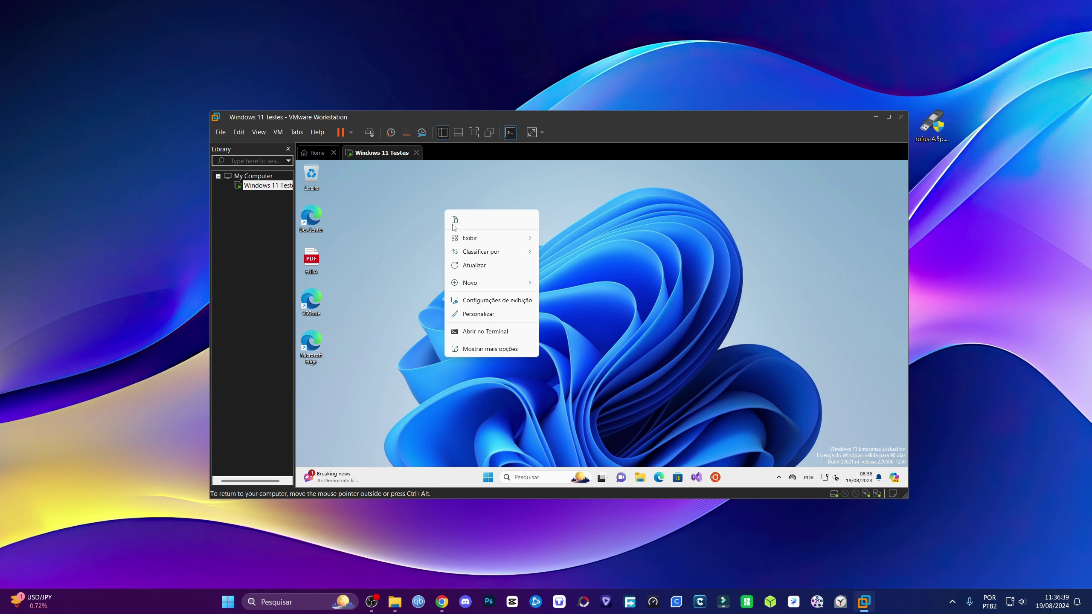
click(455, 222)
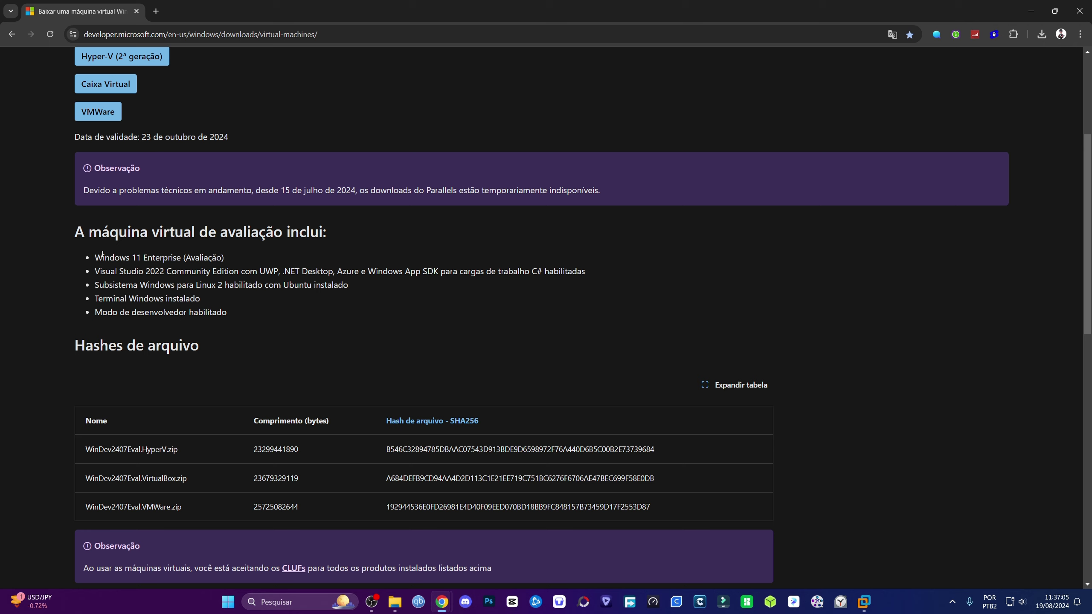
In Chrome, review what the evaluation virtual machine includes and the frequently asked questions on Microsoft's download page
drag(97, 258, 170, 258)
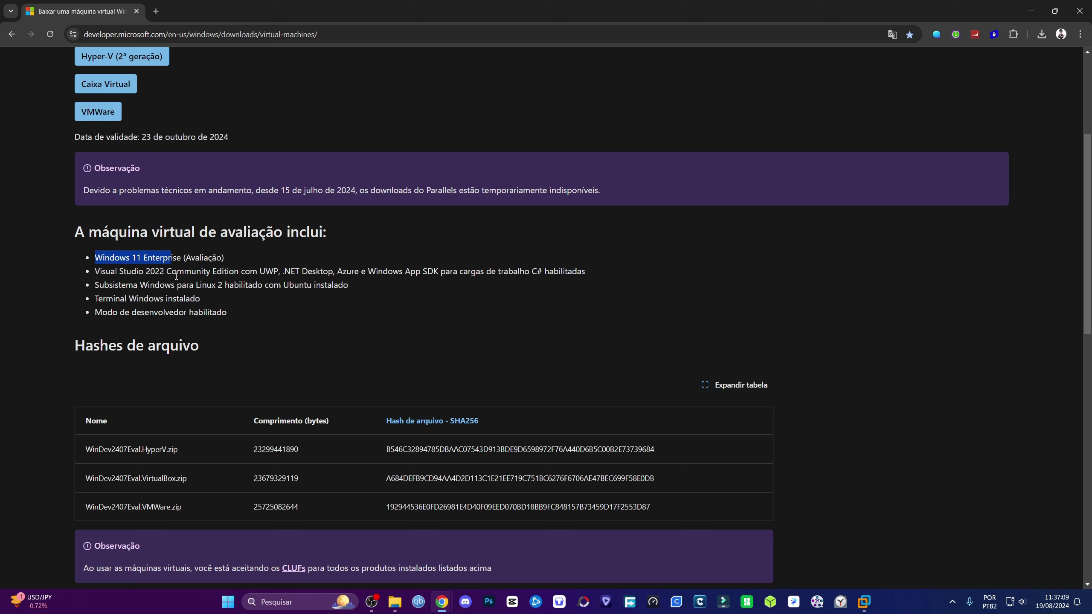
drag(100, 286, 193, 286)
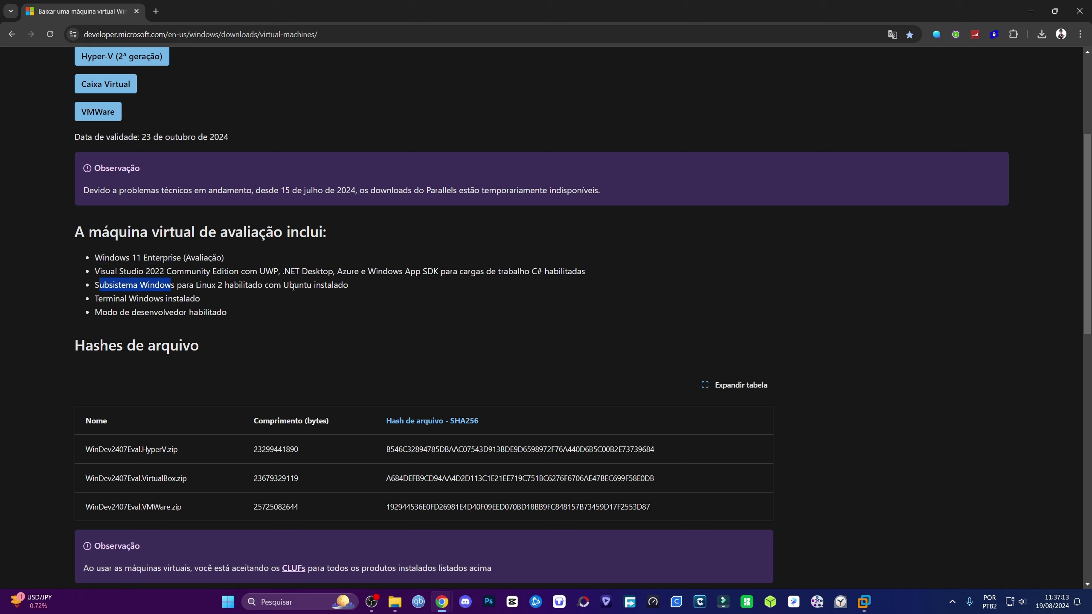
click(140, 299)
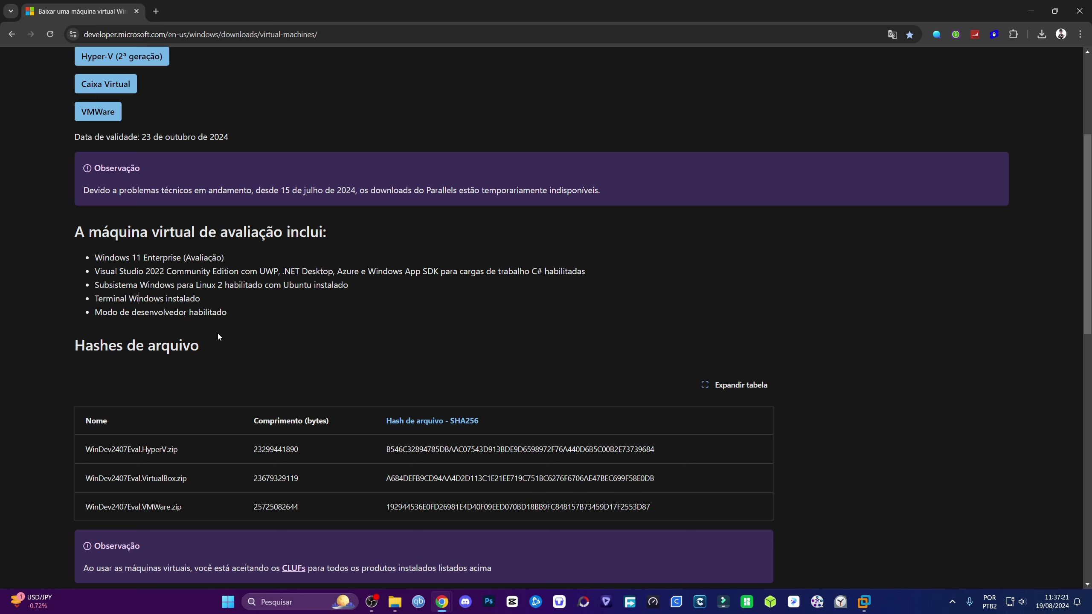
scroll(218, 332, down, 5)
scroll(222, 334, down, 5)
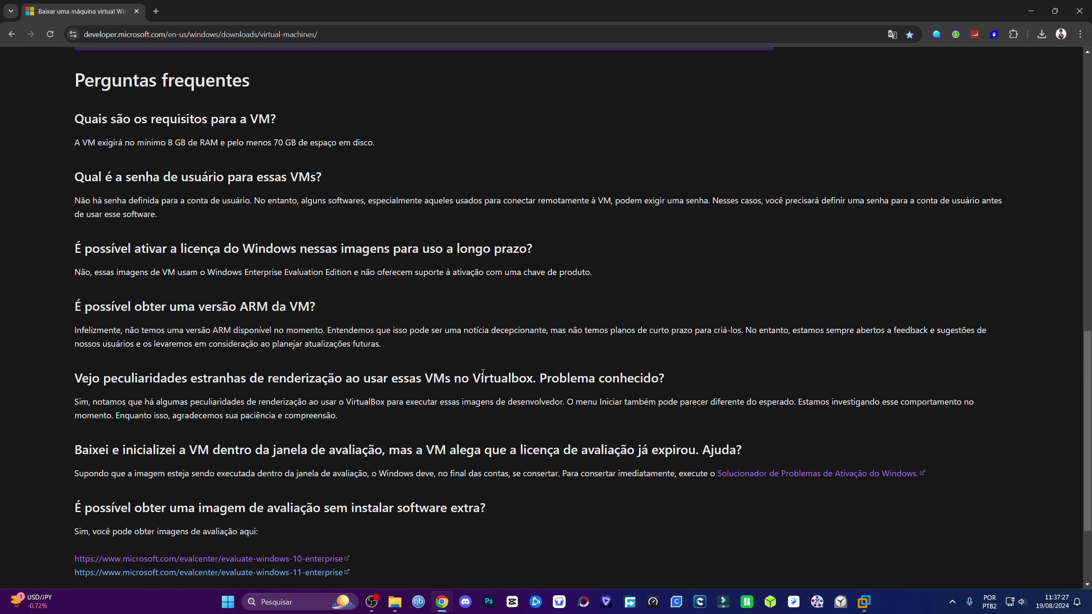
Examine the remaining FAQ answers on licence expiry and evaluation images, and compare them with the virtual machine download options and expiry date
scroll(483, 372, down, 2)
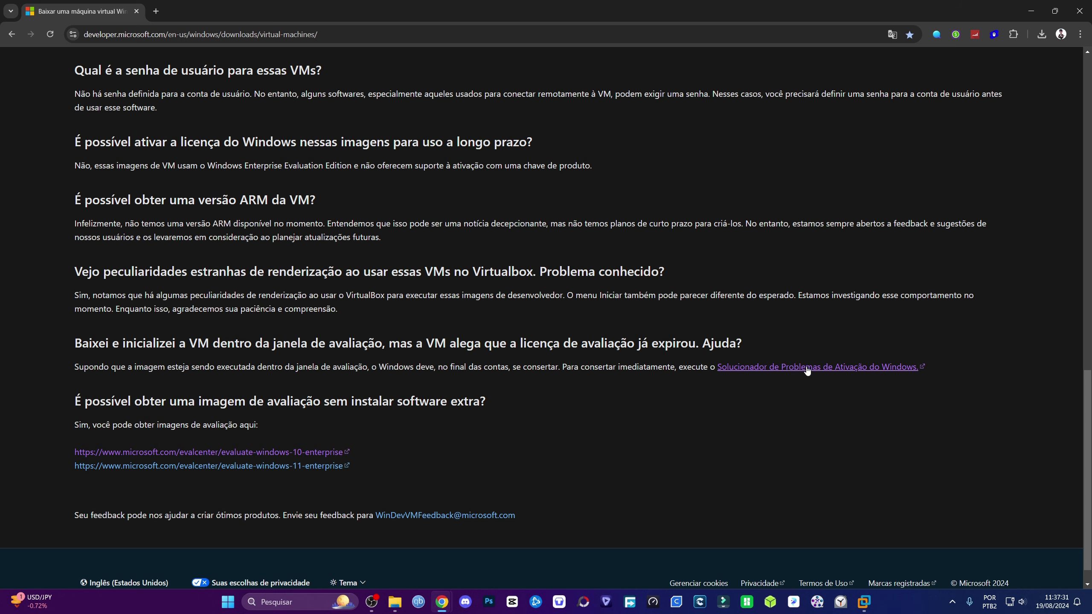
scroll(274, 307, down, 1)
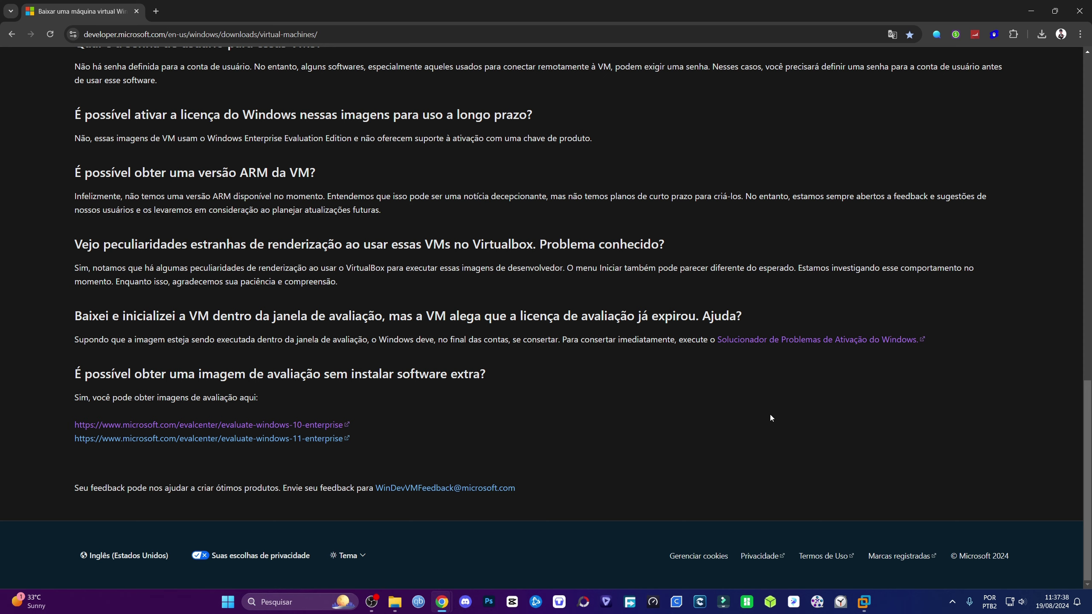
scroll(437, 344, up, 20)
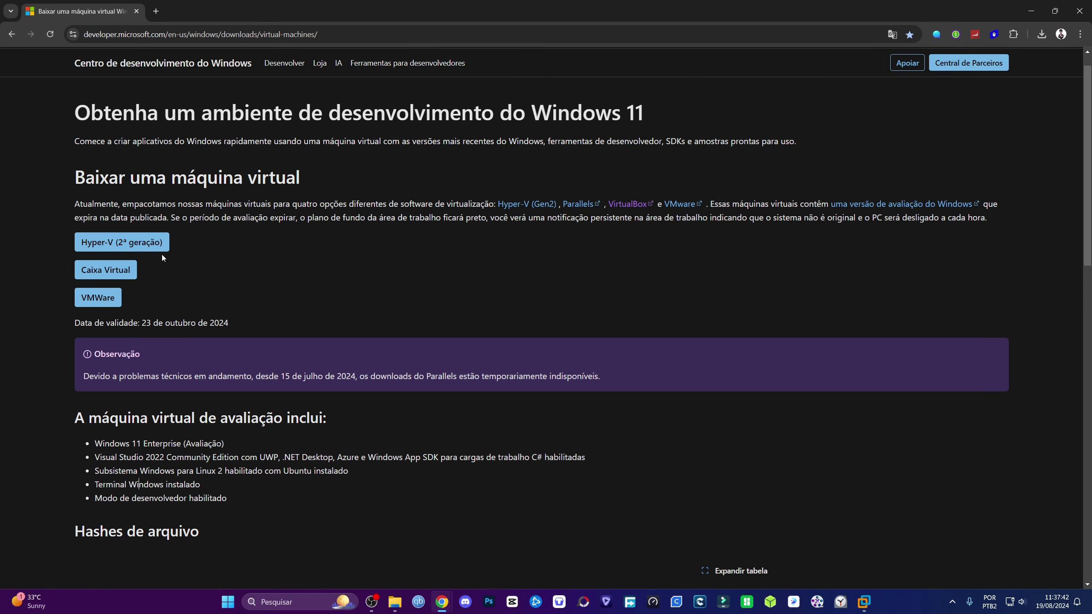
scroll(240, 313, down, 20)
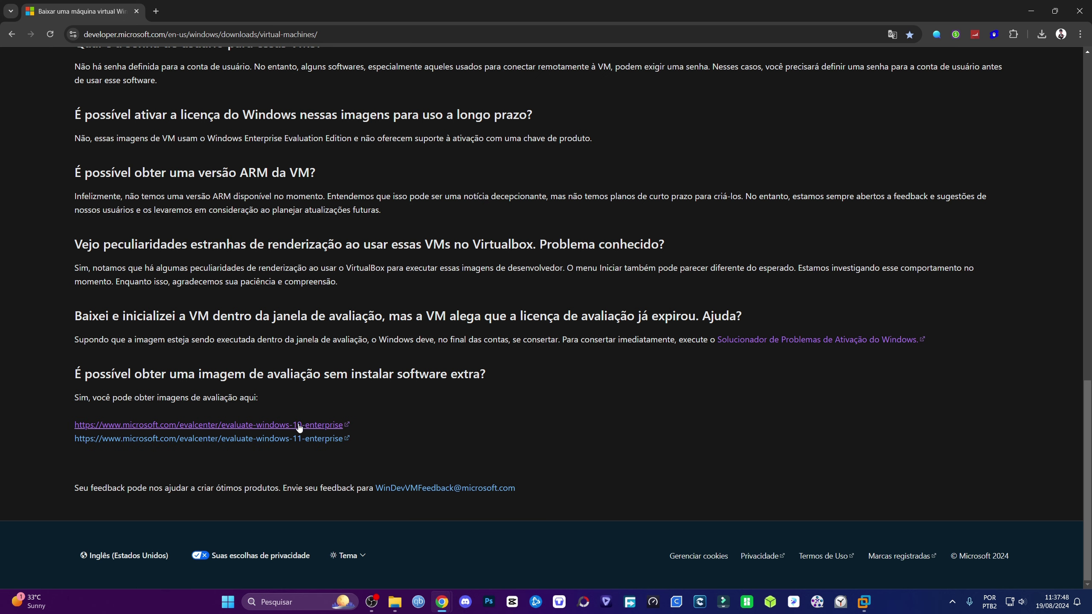
scroll(220, 457, up, 20)
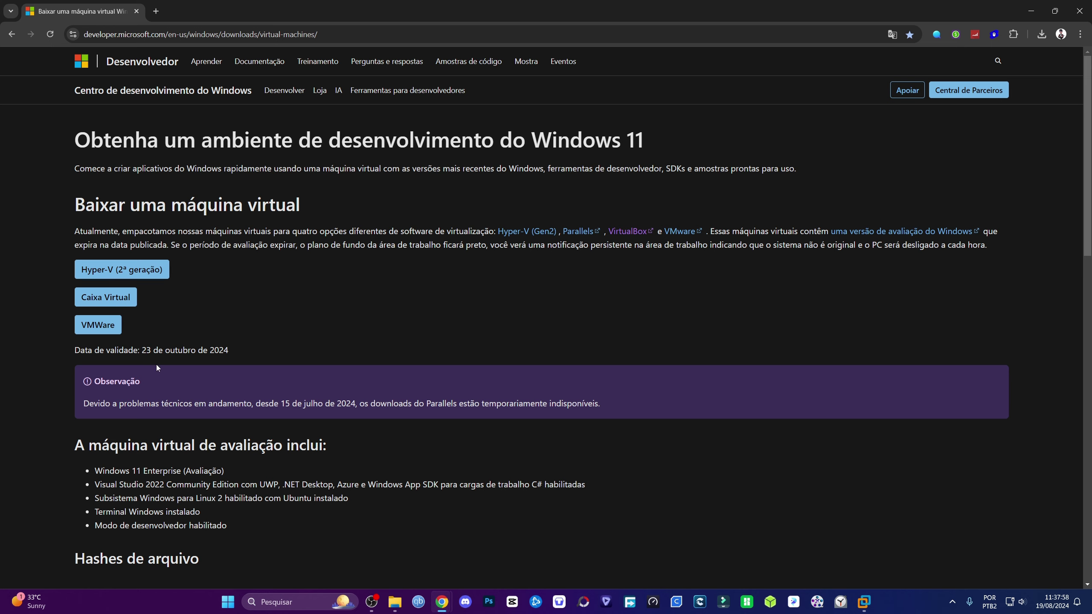
scroll(157, 365, down, 2)
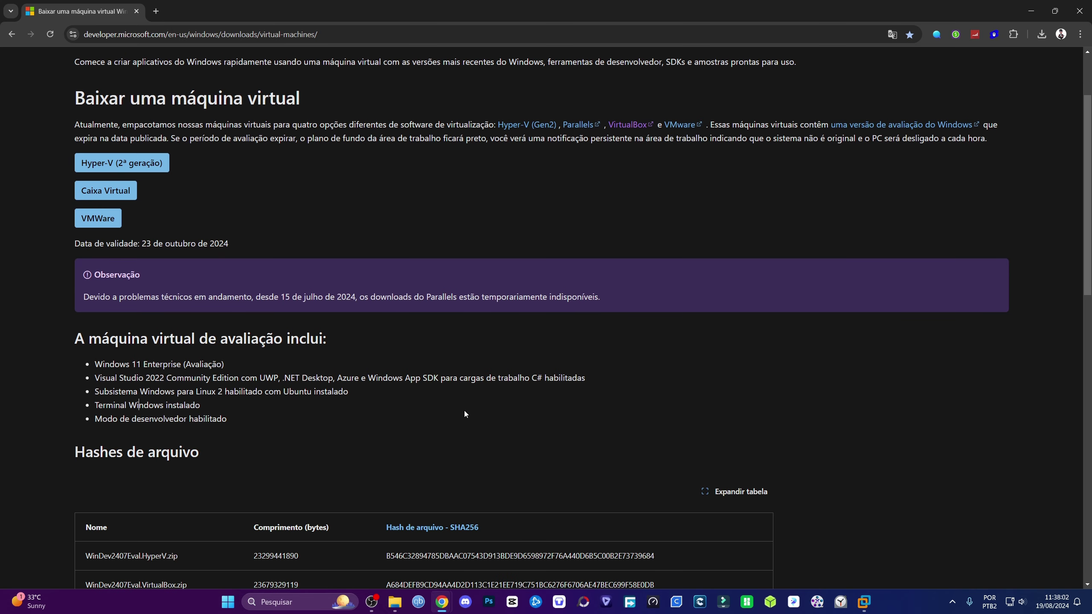
scroll(451, 399, up, 2)
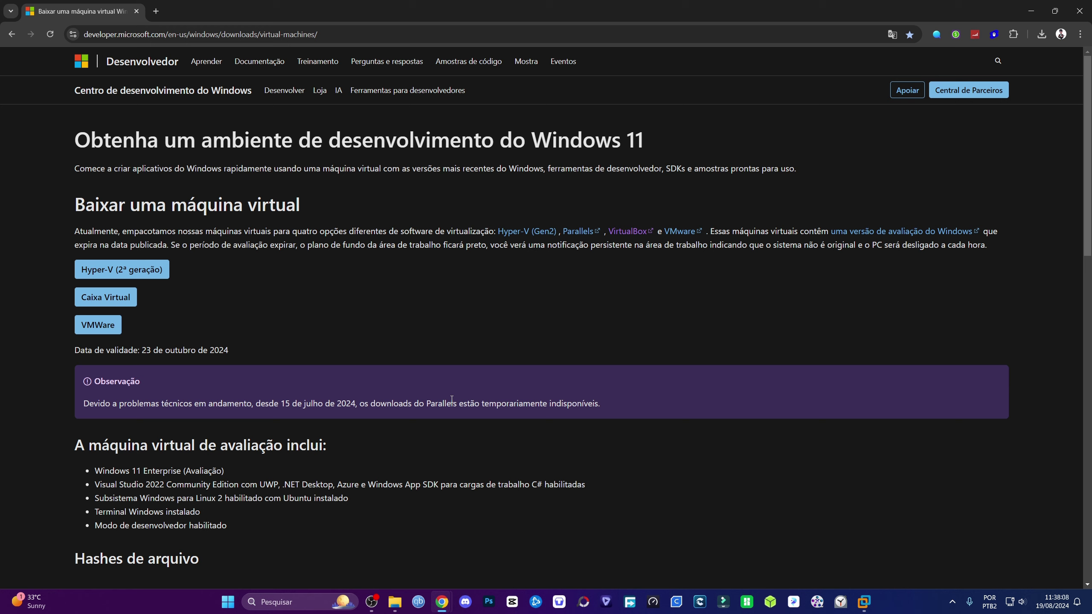